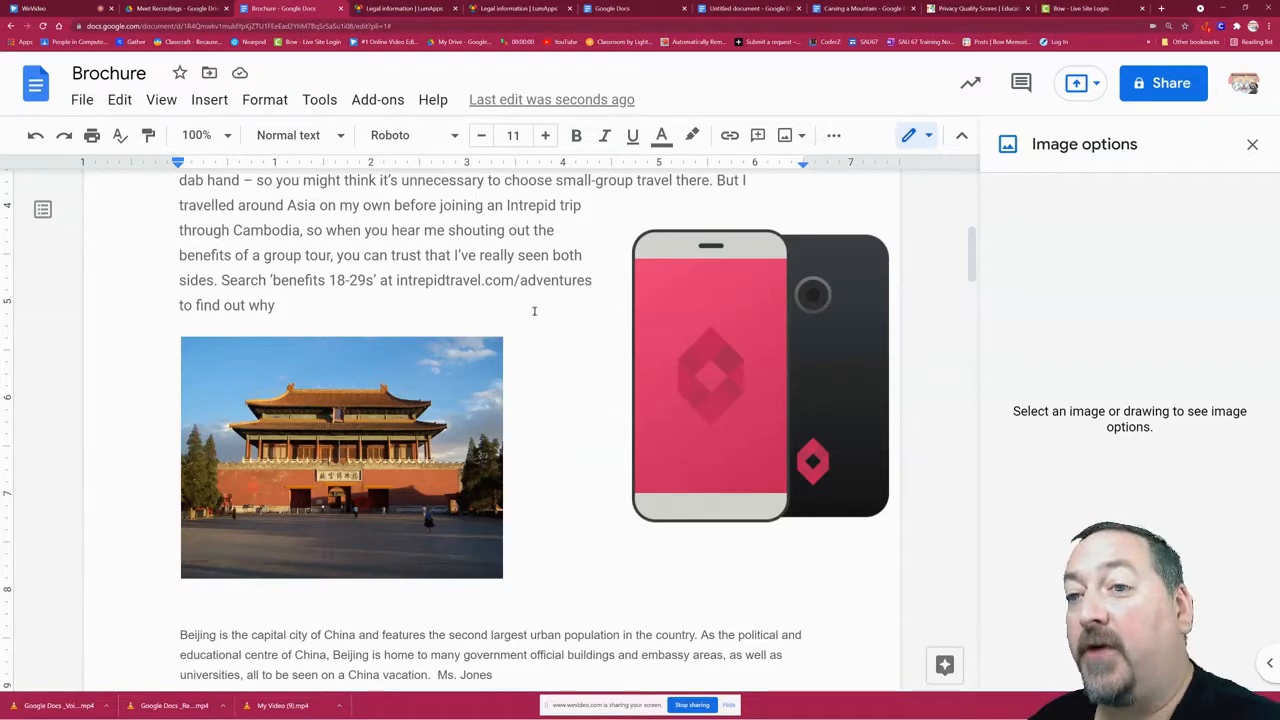
{"action": "scroll", "coordinate": [534, 310], "scroll_direction": "down", "scroll_amount": 1}
{"action": "scroll", "coordinate": [530, 329], "scroll_direction": "up", "scroll_amount": 1}
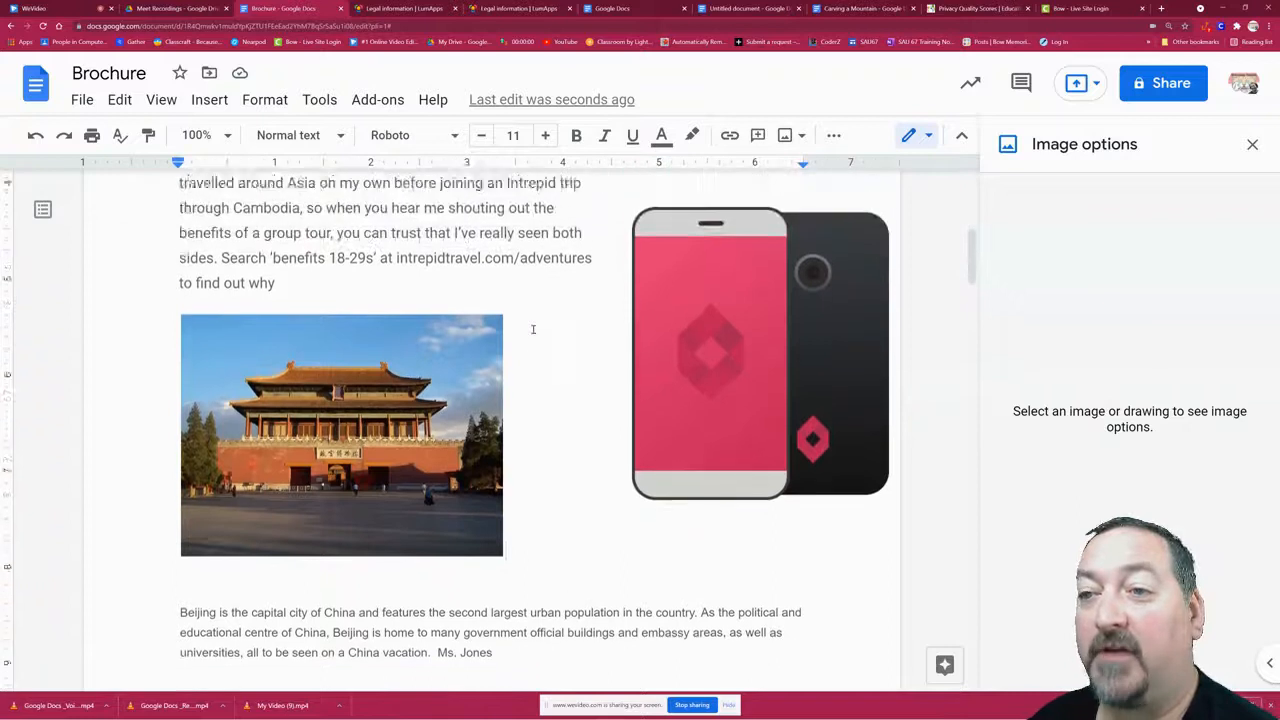
{"action": "scroll", "coordinate": [533, 329], "scroll_direction": "up", "scroll_amount": 1}
{"action": "scroll", "coordinate": [533, 329], "scroll_direction": "down", "scroll_amount": 1}
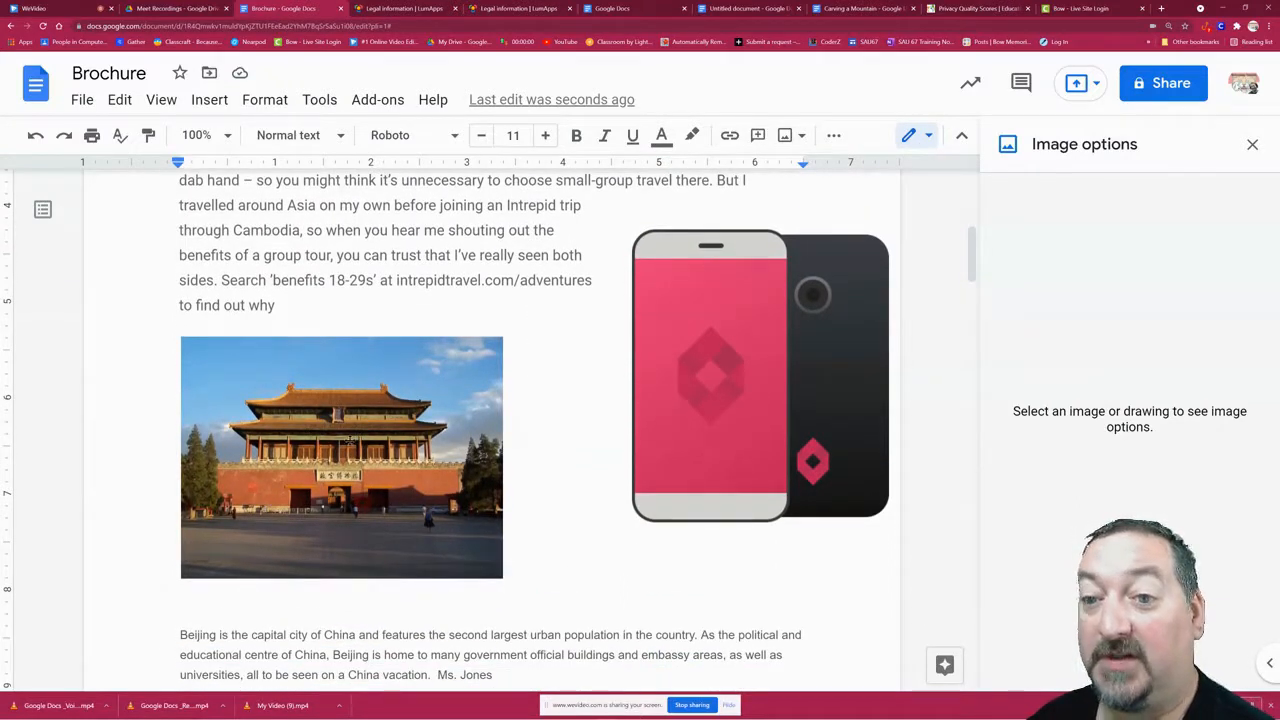
Step: Scale the Forbidden City picture to 80% height with its aspect ratio locked, and enlarge it slightly to about 2.86 × 2.11 in
{"action": "left_click", "coordinate": [349, 440]}
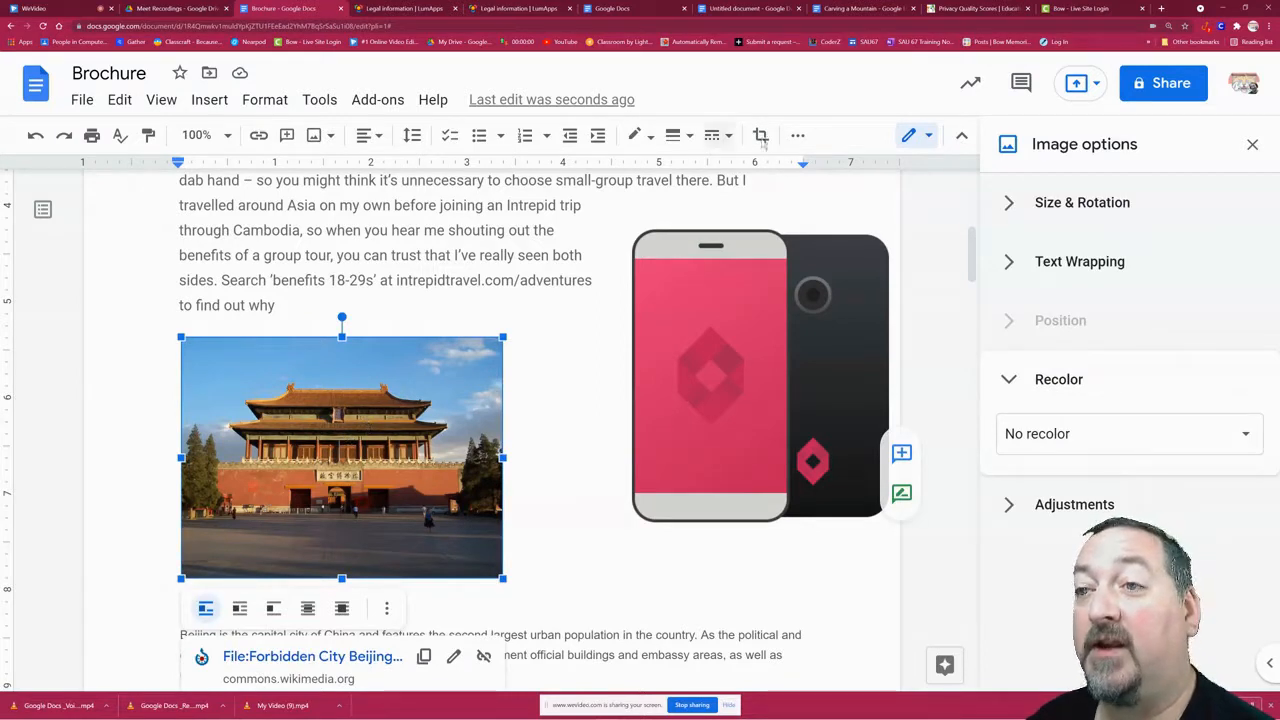
{"action": "left_click", "coordinate": [1252, 146]}
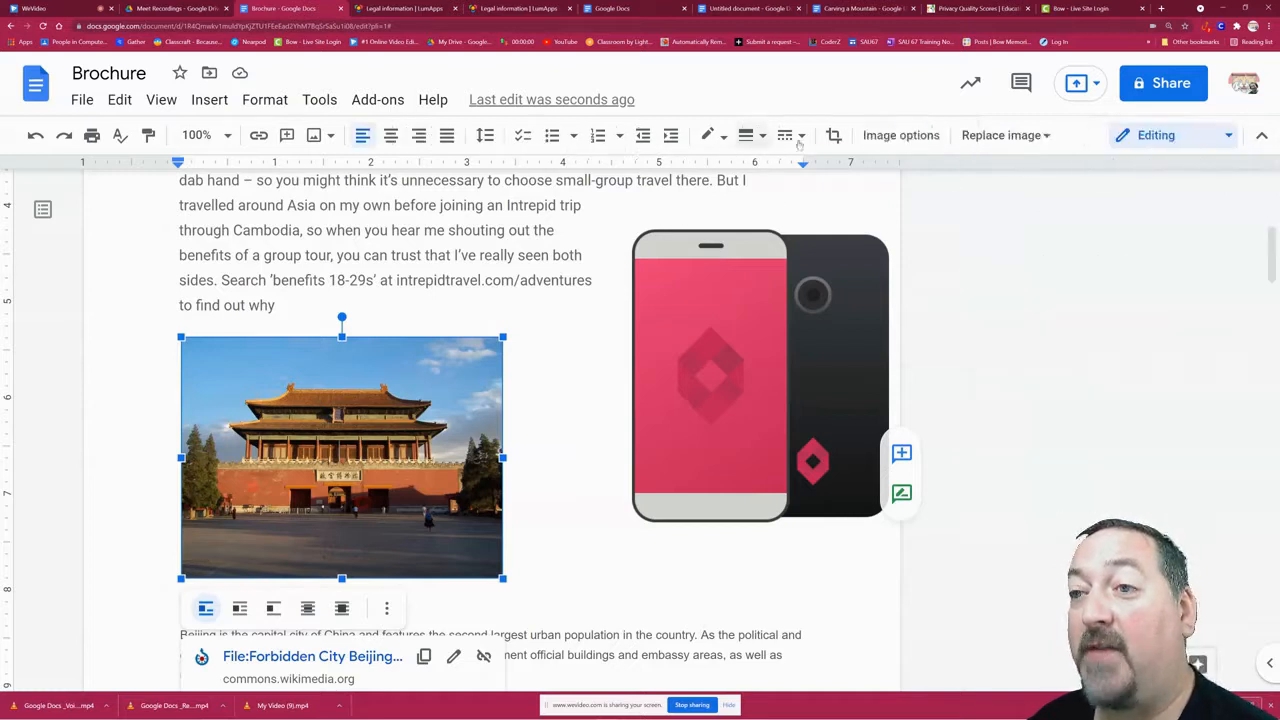
{"action": "left_click", "coordinate": [899, 135]}
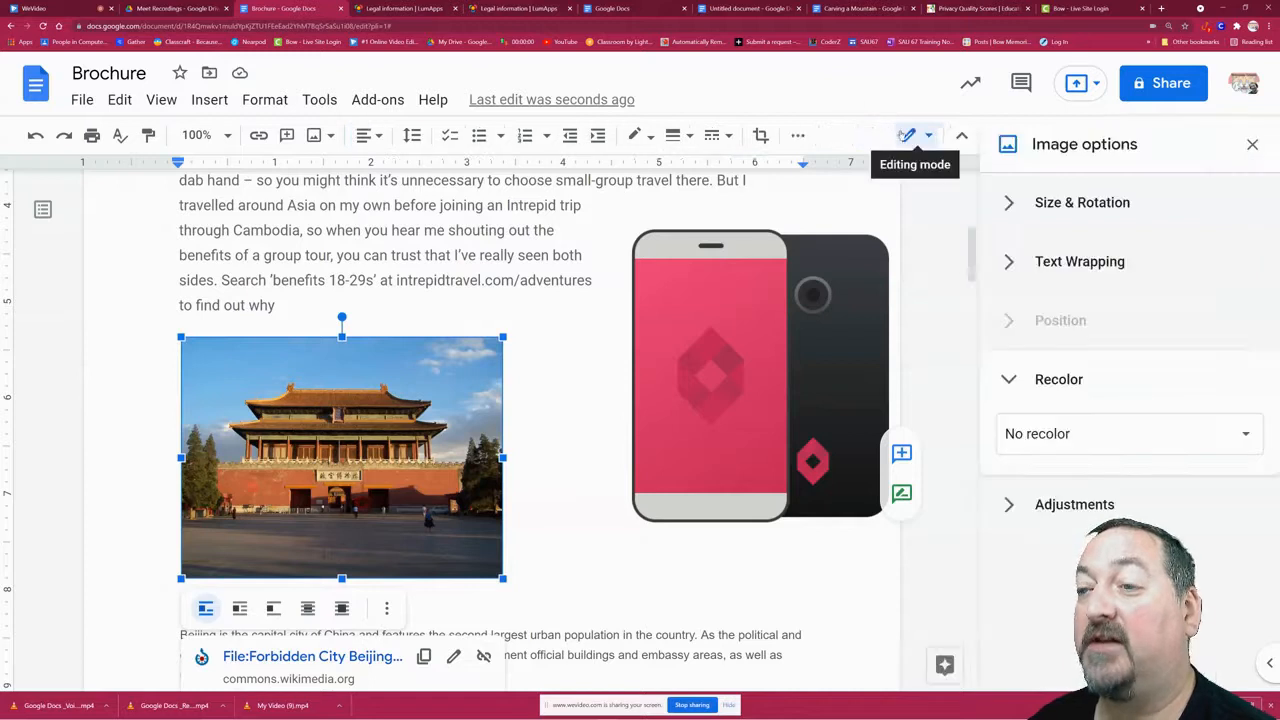
{"action": "left_click", "coordinate": [1012, 204]}
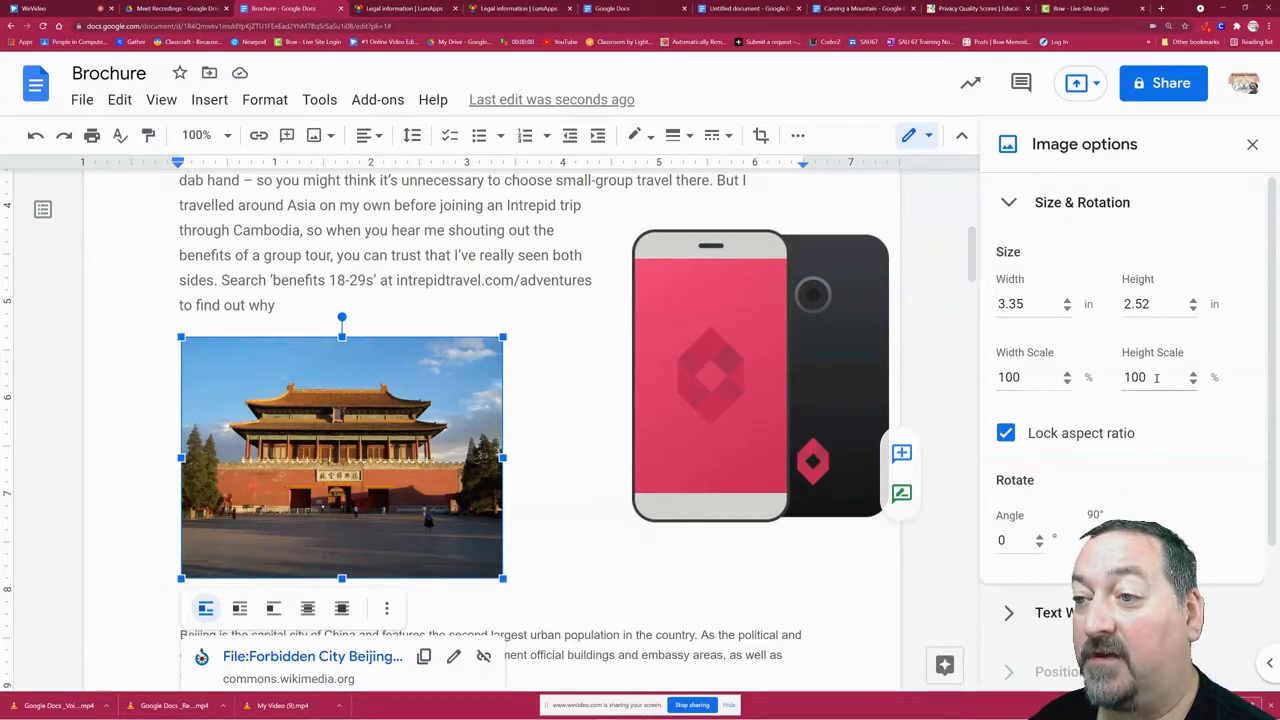
{"action": "left_click_drag", "start_coordinate": [1157, 377], "coordinate": [1125, 377]}
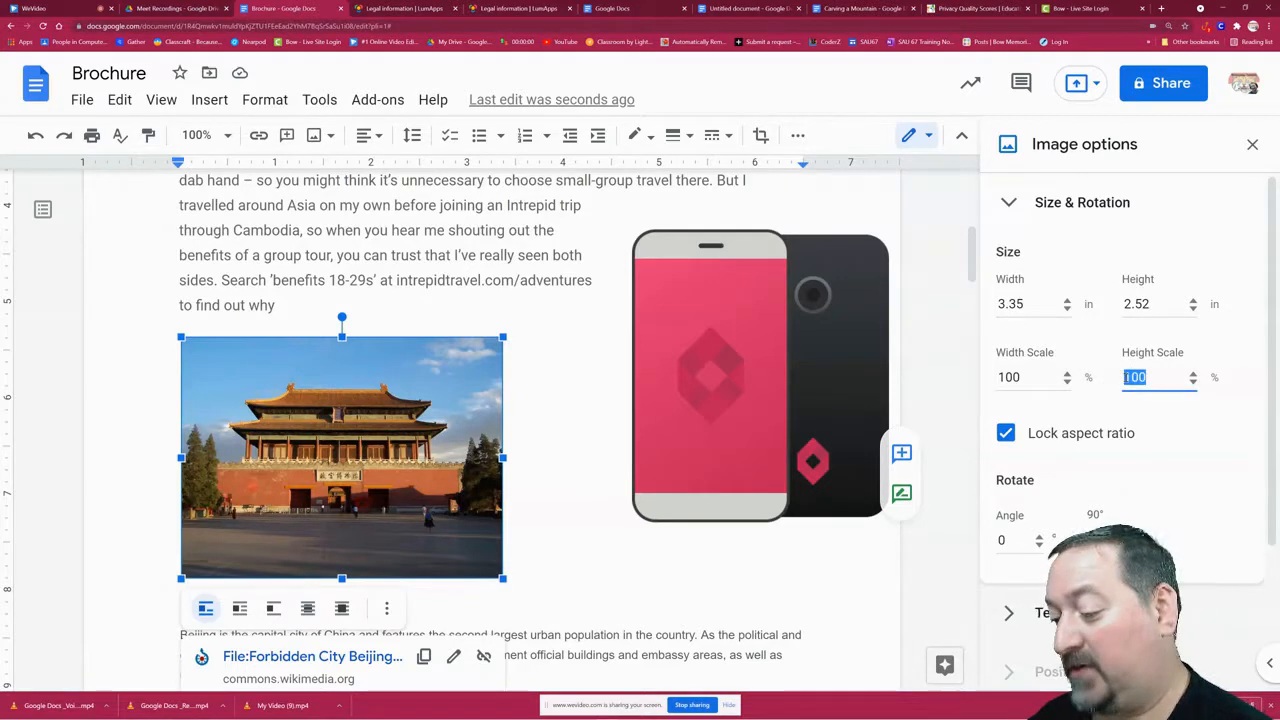
{"action": "type", "text": "80"}
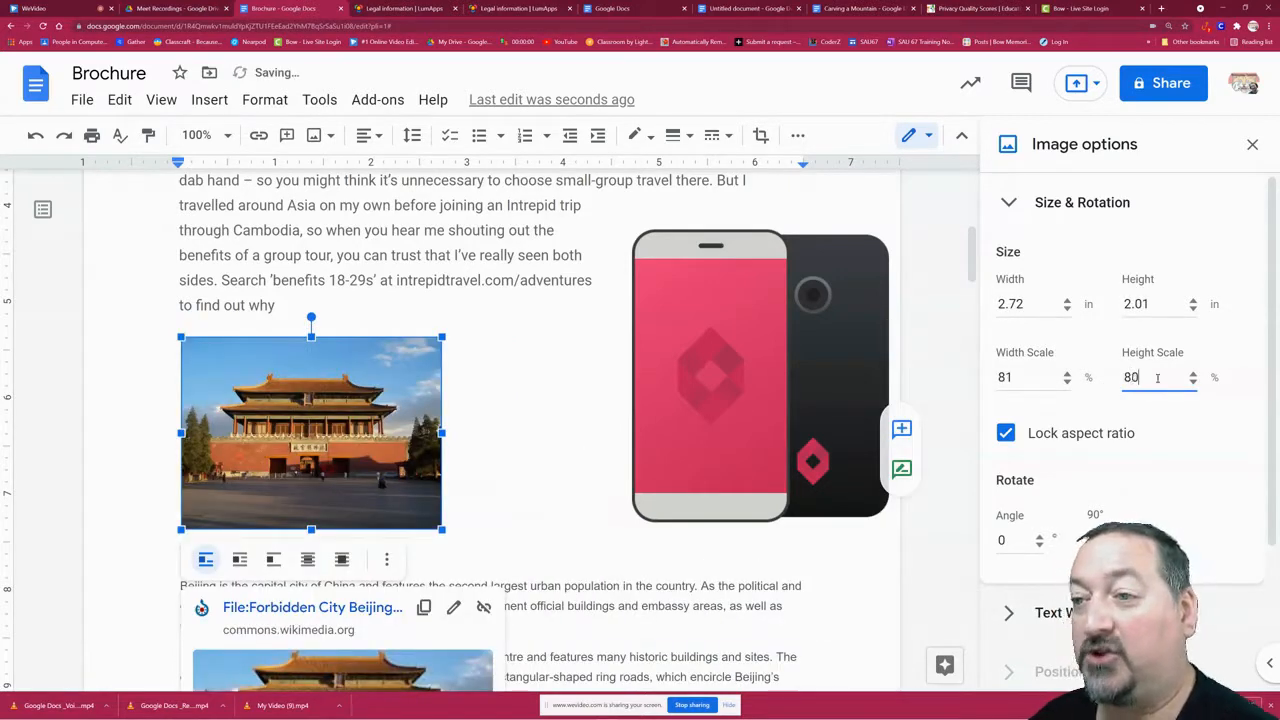
{"action": "mouse_move", "coordinate": [443, 337]}
{"action": "left_mouse_down"}
{"action": "mouse_move", "coordinate": [491, 320]}
{"action": "mouse_move", "coordinate": [494, 334]}
{"action": "mouse_move", "coordinate": [456, 337]}
{"action": "left_mouse_up"}
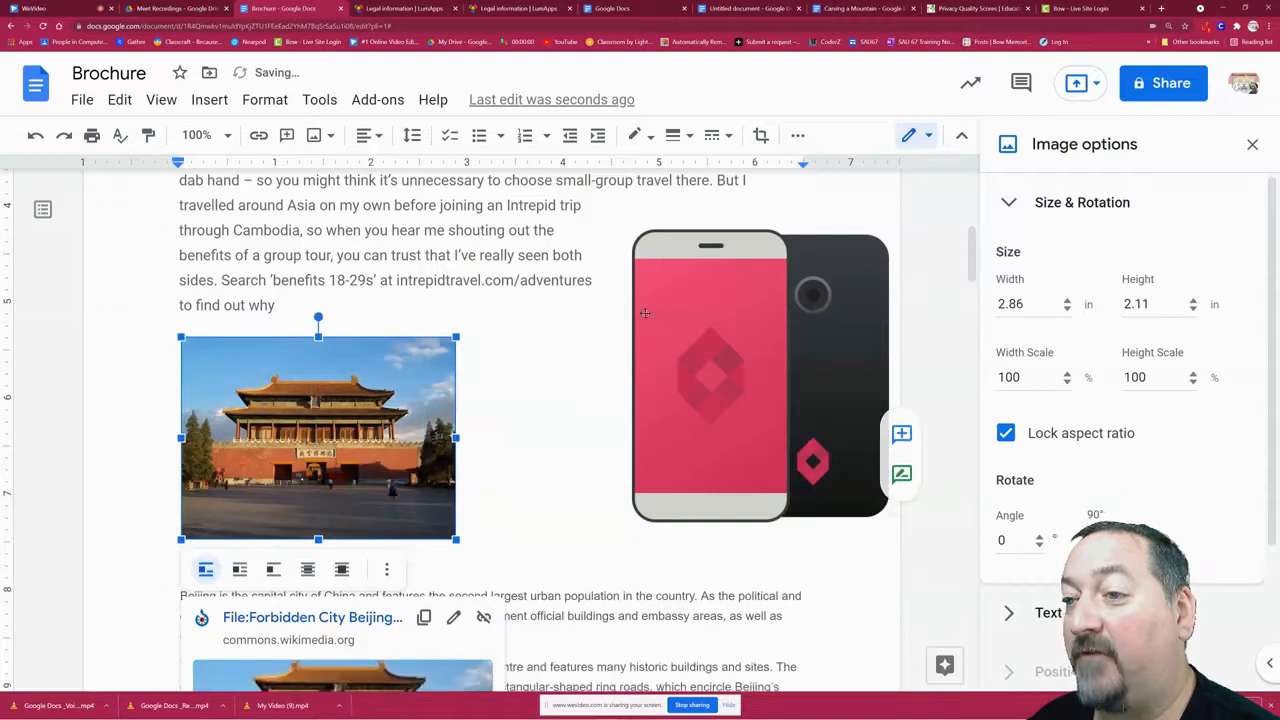
Step: Try narrowing the picture to about 1.39 in with its aspect ratio unlocked, undo the resize and lock the ratio again
{"action": "left_click", "coordinate": [1006, 433]}
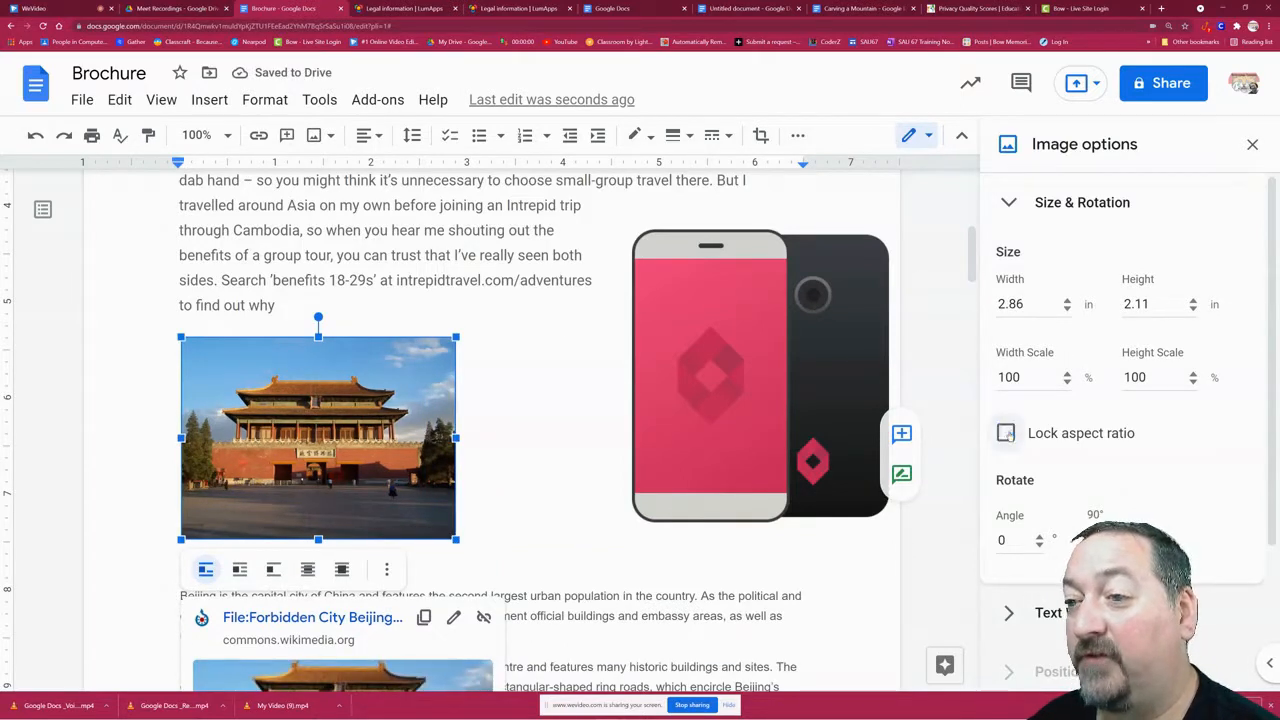
{"action": "left_click_drag", "start_coordinate": [456, 437], "coordinate": [320, 438]}
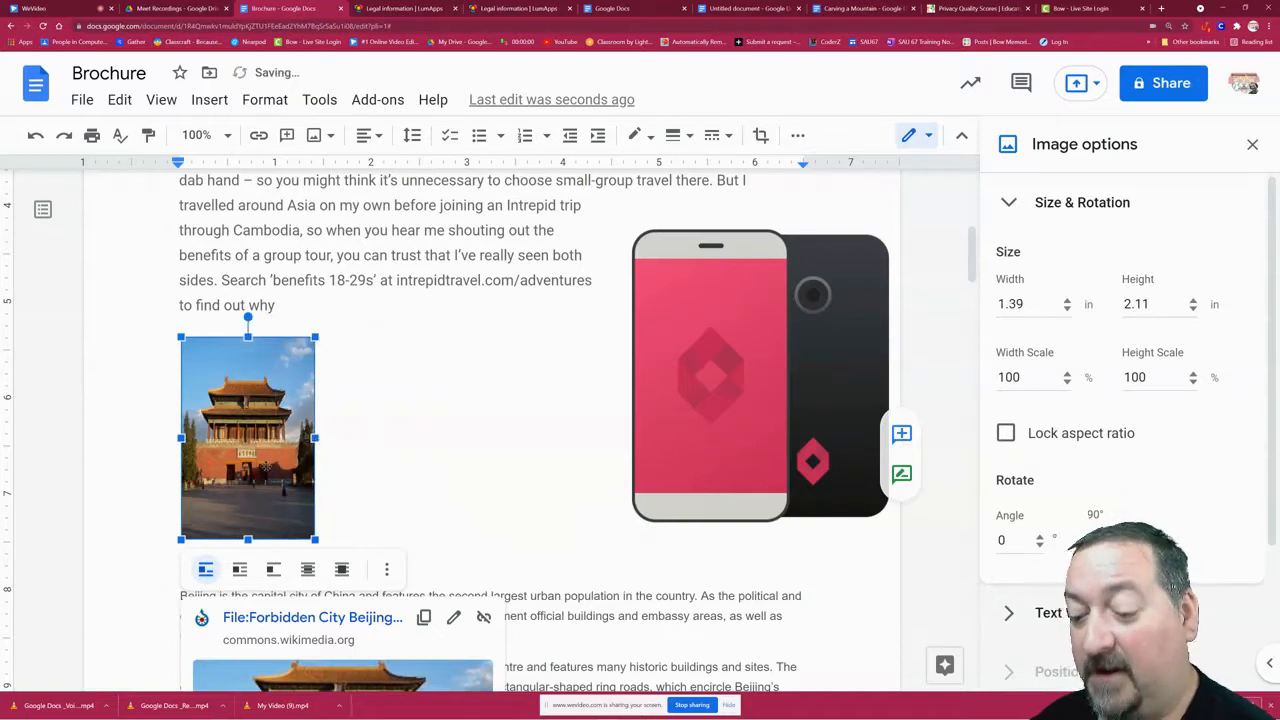
{"action": "key", "text": "ctrl+z"}
{"action": "key", "text": "ctrl+z"}
{"action": "key", "text": "ctrl+z"}
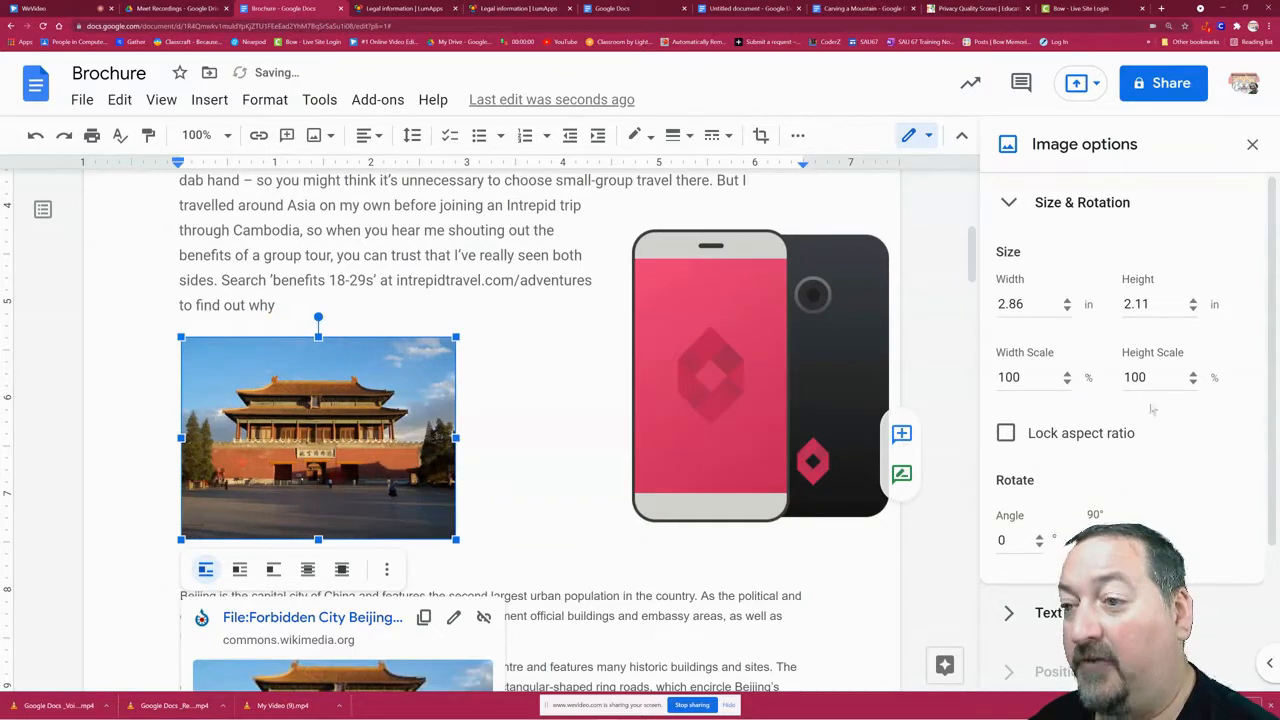
{"action": "left_click", "coordinate": [1006, 433]}
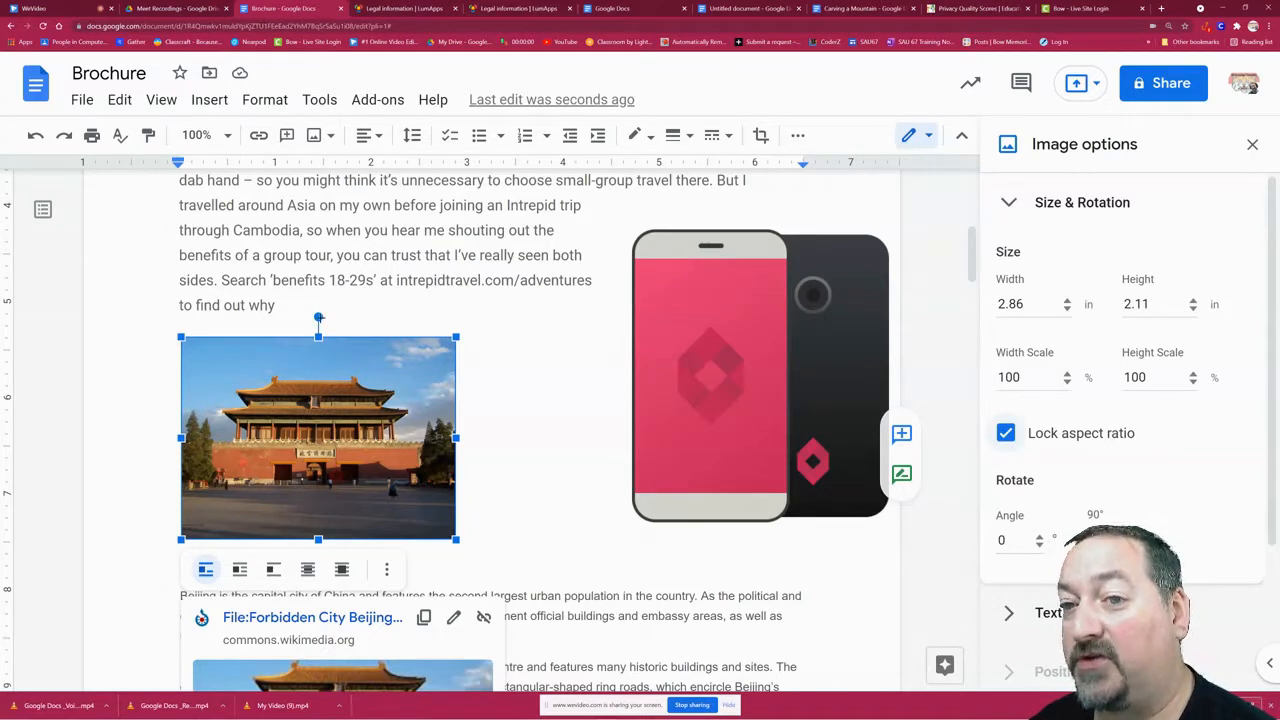
Step: Try rotating the Forbidden City picture clockwise by about 16°, and undo the rotation
{"action": "left_click_drag", "start_coordinate": [318, 317], "coordinate": [369, 348]}
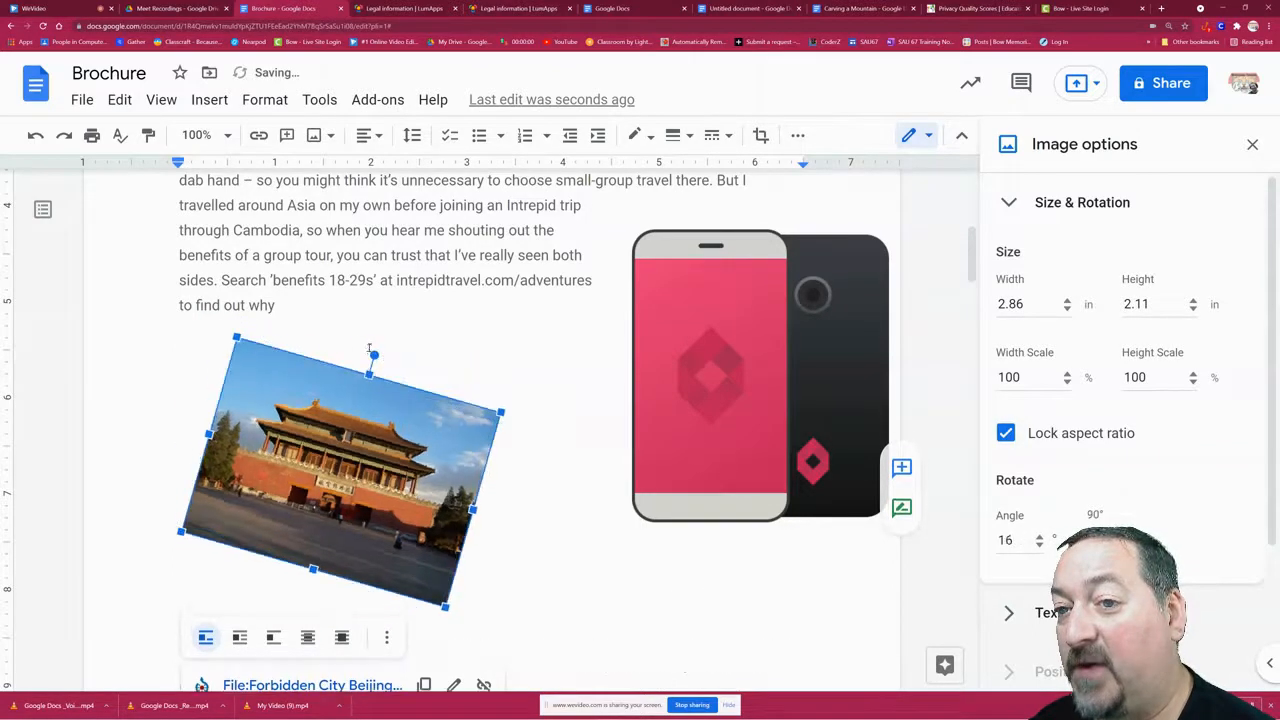
{"action": "key", "text": "ctrl+z"}
{"action": "key", "text": "ctrl+z"}
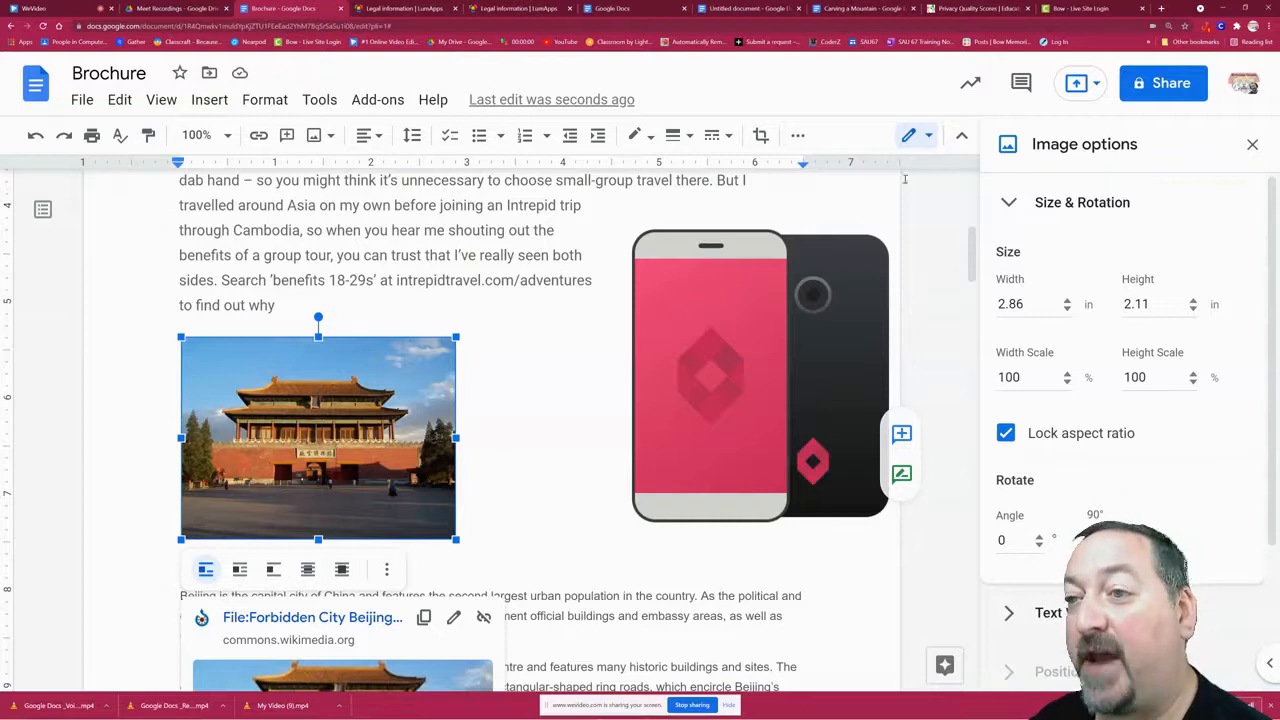
Step: Collapse the picture's size and rotation settings and show its text wrapping options
{"action": "left_click", "coordinate": [996, 201]}
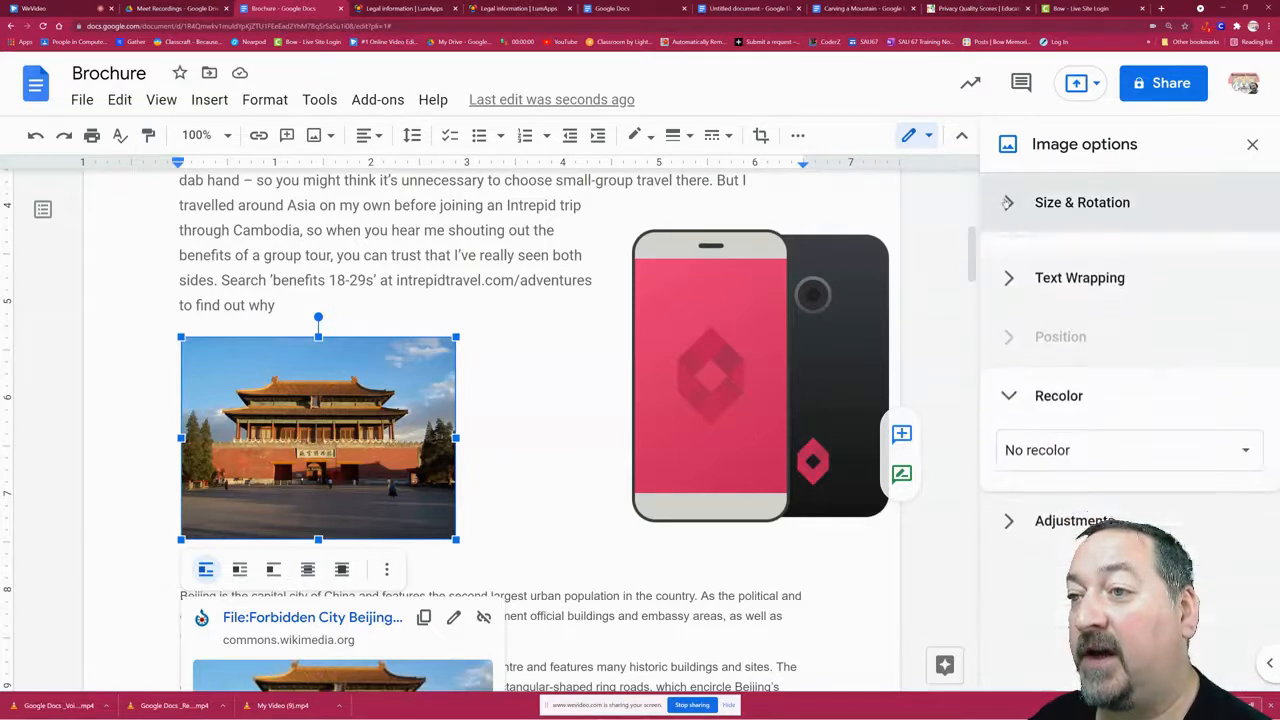
{"action": "left_click", "coordinate": [1005, 265]}
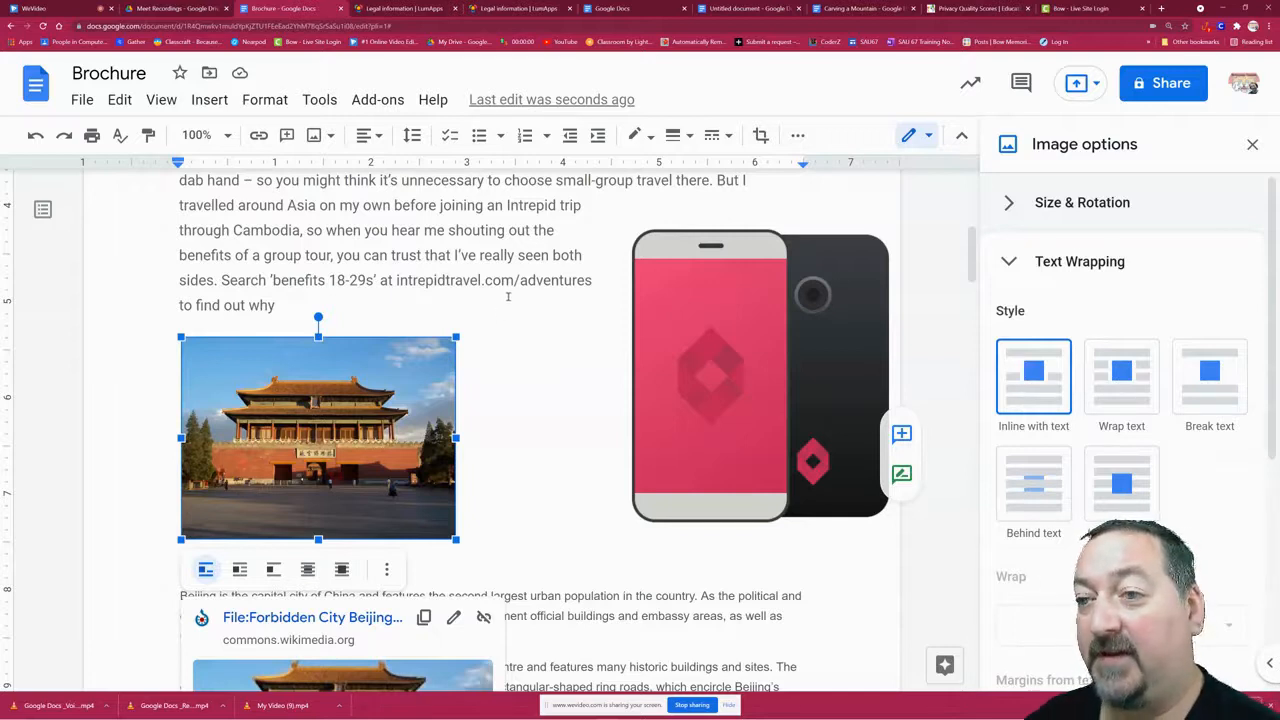
Step: Try moving the inline picture into the middle of the Product Overview paragraph, and undo the move
{"action": "scroll", "coordinate": [508, 296], "scroll_direction": "up", "scroll_amount": 2}
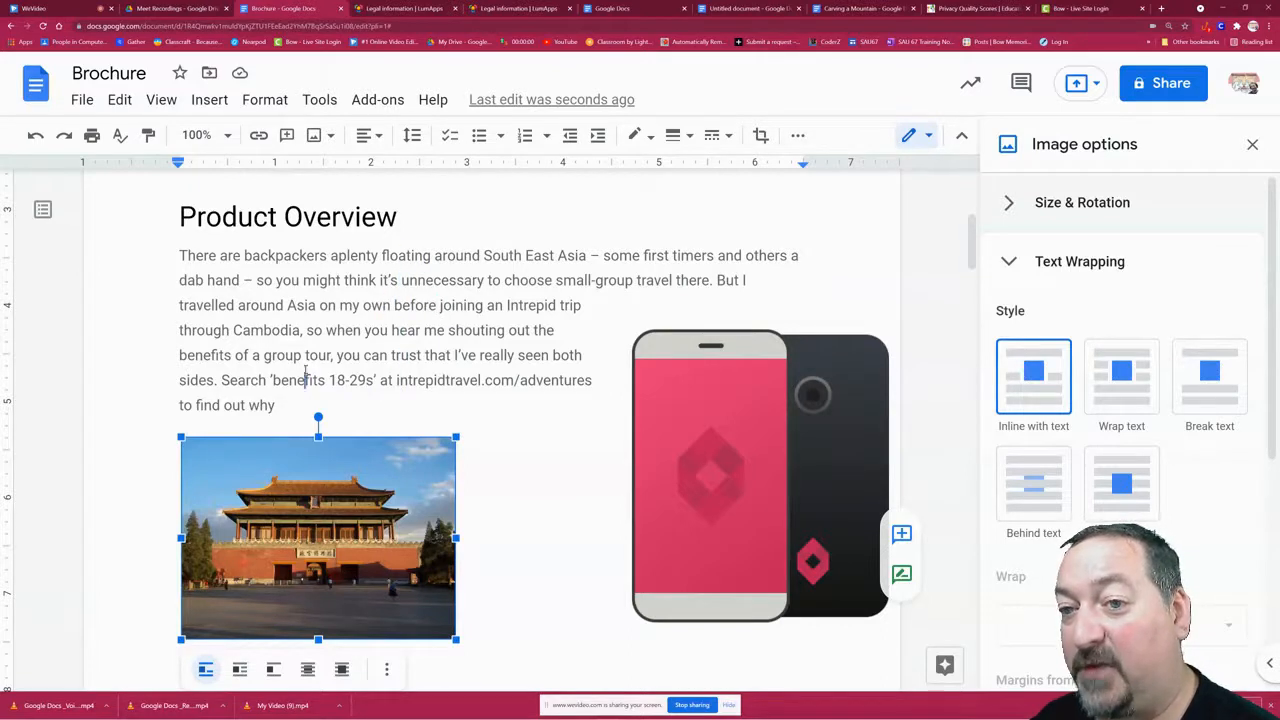
{"action": "left_click_drag", "start_coordinate": [309, 337], "coordinate": [310, 340]}
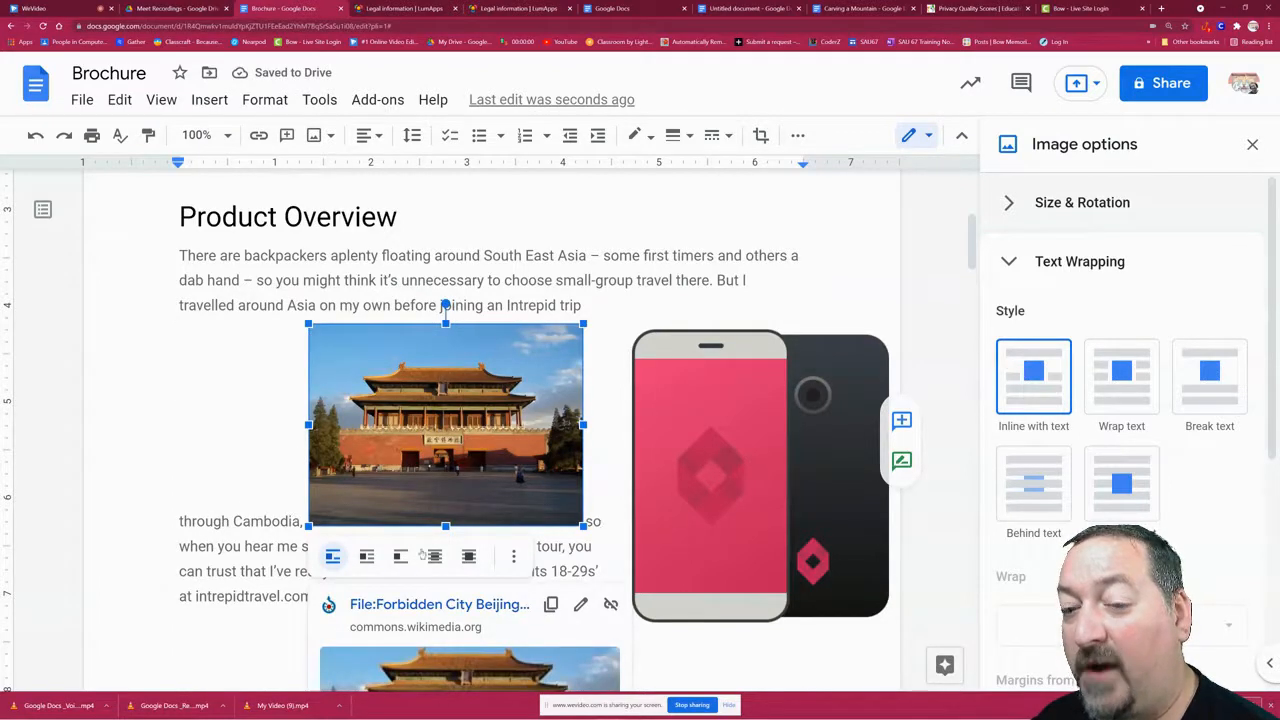
{"action": "key", "text": "ctrl+z"}
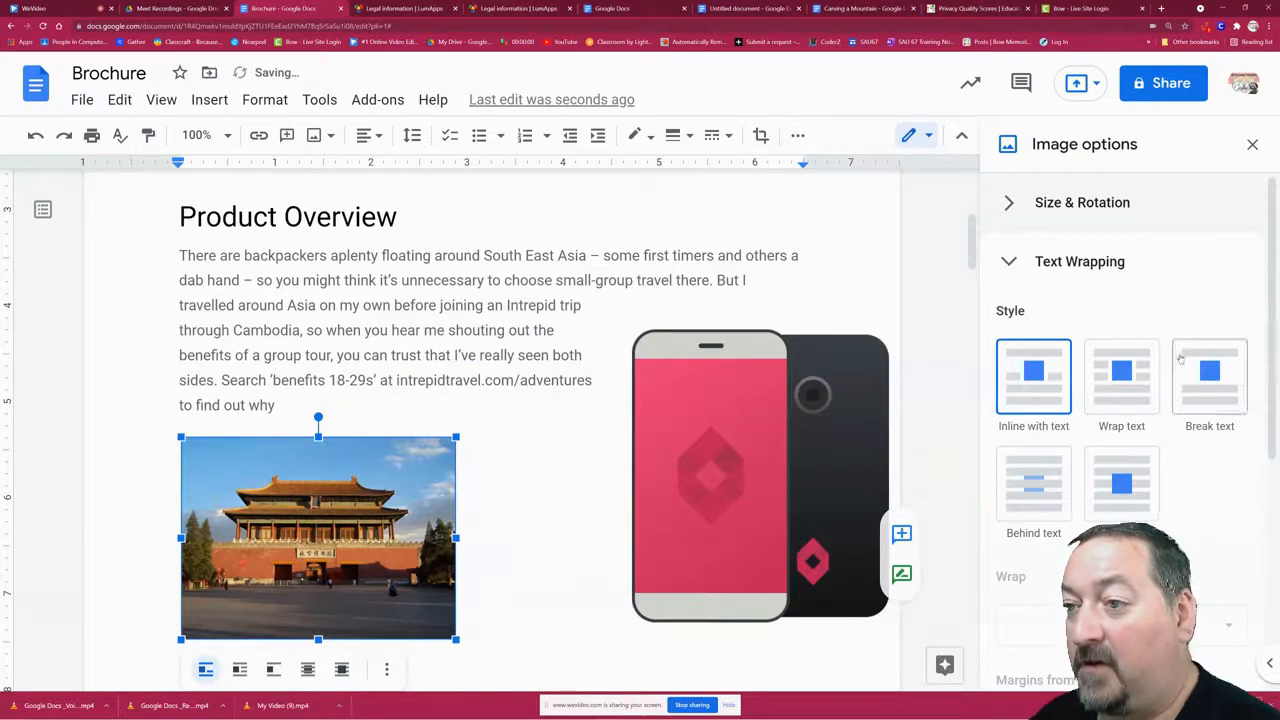
Step: Set the picture's wrapping style to Wrap text and reposition it so the Beijing paragraph flows along its right side
{"action": "left_click", "coordinate": [1122, 384]}
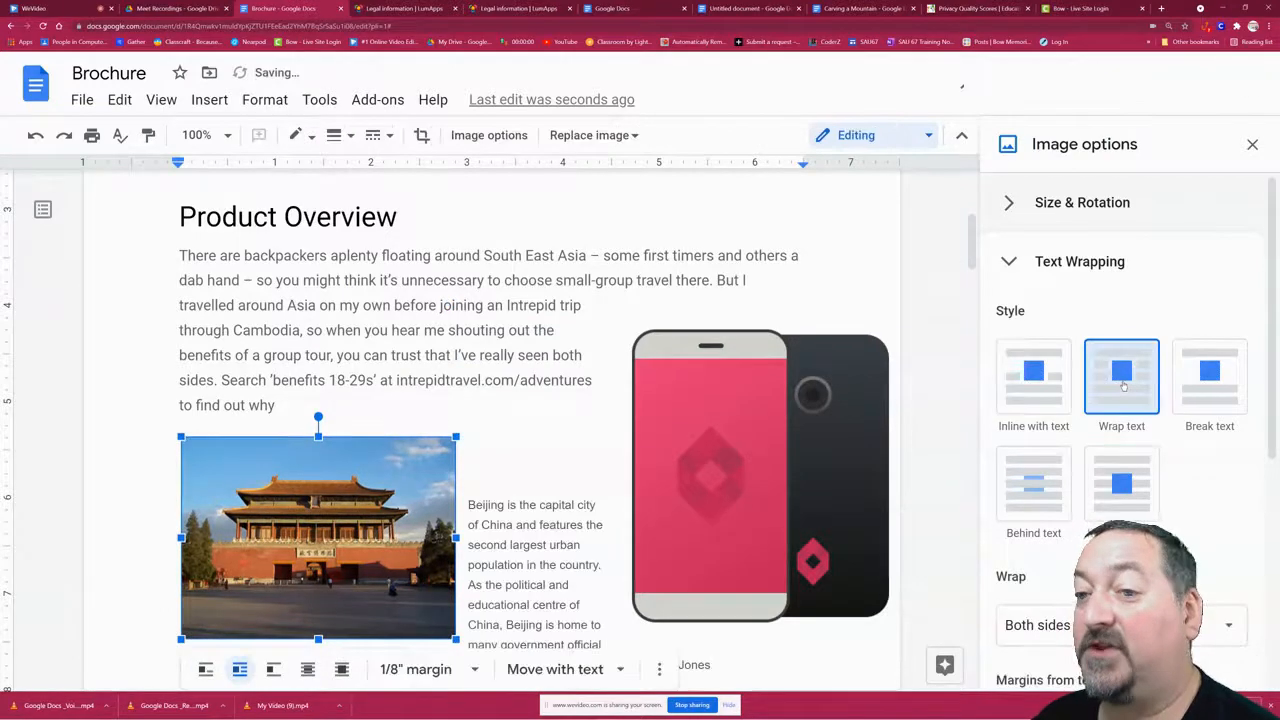
{"action": "scroll", "coordinate": [575, 395], "scroll_direction": "down", "scroll_amount": 2}
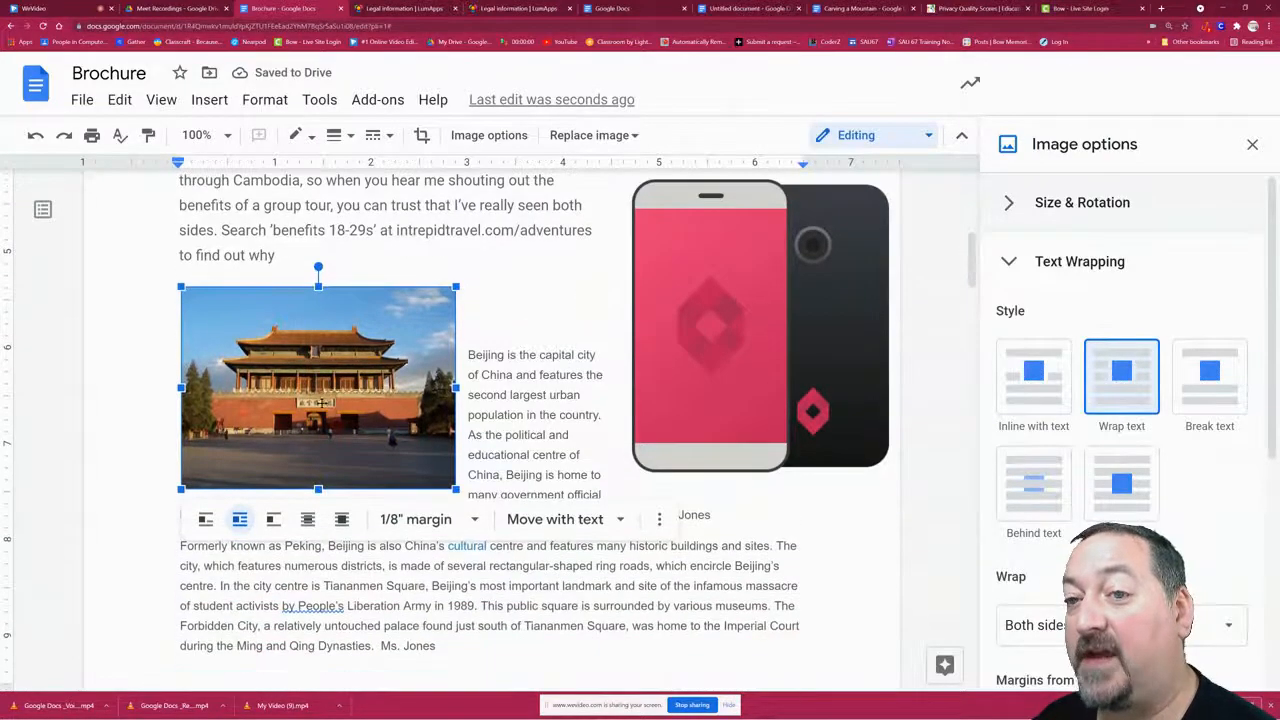
{"action": "scroll", "coordinate": [322, 403], "scroll_direction": "up", "scroll_amount": 2}
{"action": "left_click_drag", "start_coordinate": [327, 517], "coordinate": [431, 474]}
{"action": "scroll", "coordinate": [424, 301], "scroll_direction": "down", "scroll_amount": 2}
{"action": "left_click_drag", "start_coordinate": [423, 303], "coordinate": [337, 384]}
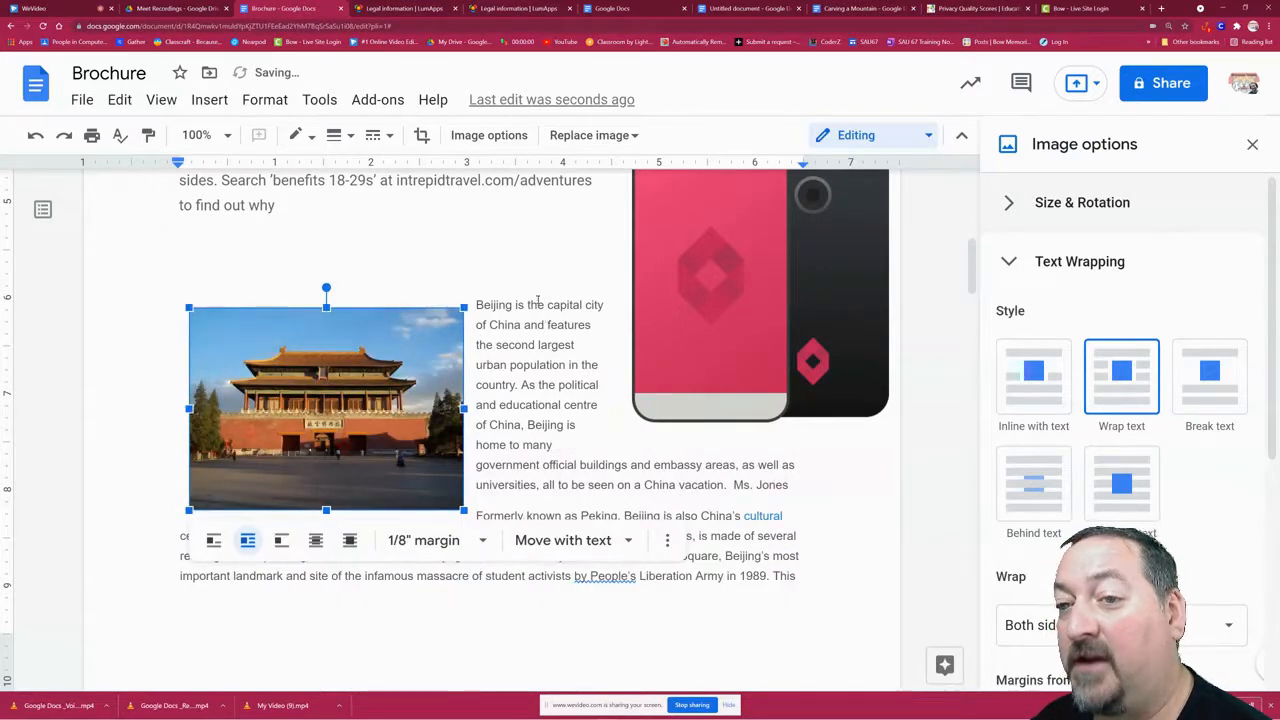
{"action": "left_click", "coordinate": [558, 404]}
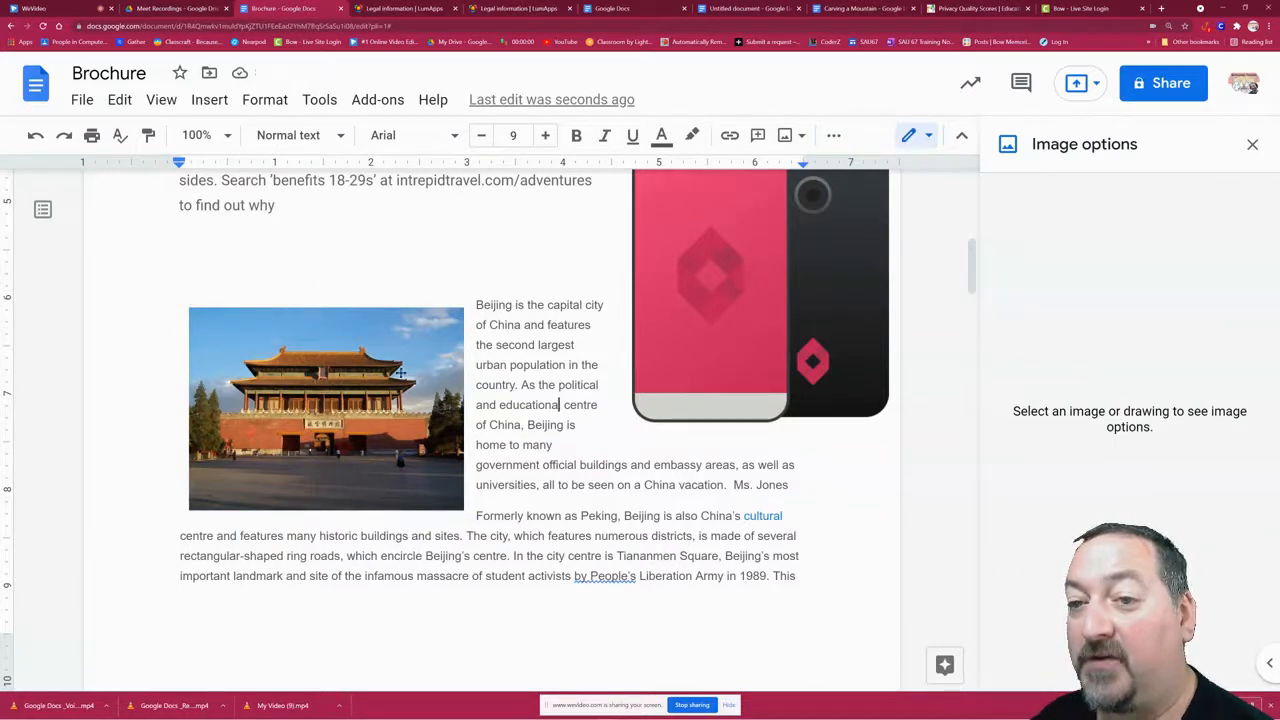
Step: Try the Behind text wrapping style on the Forbidden City picture, and undo it
{"action": "left_click", "coordinate": [456, 375]}
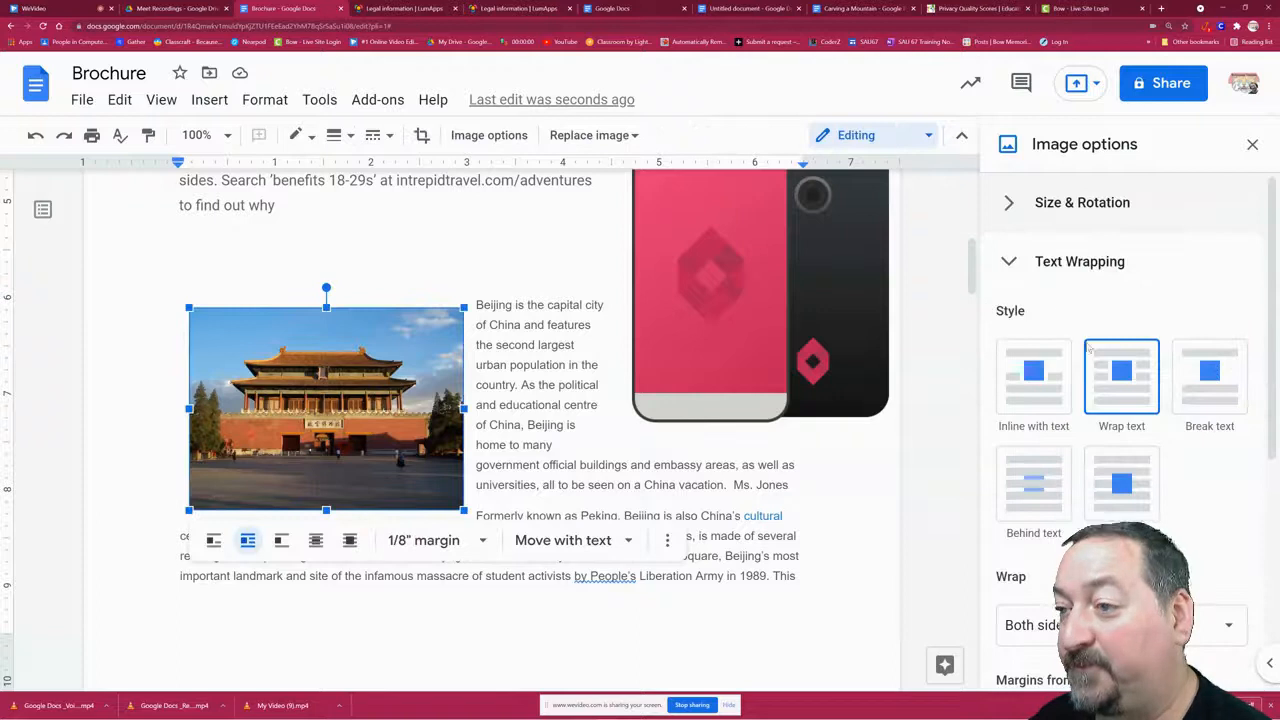
{"action": "left_click", "coordinate": [1027, 495]}
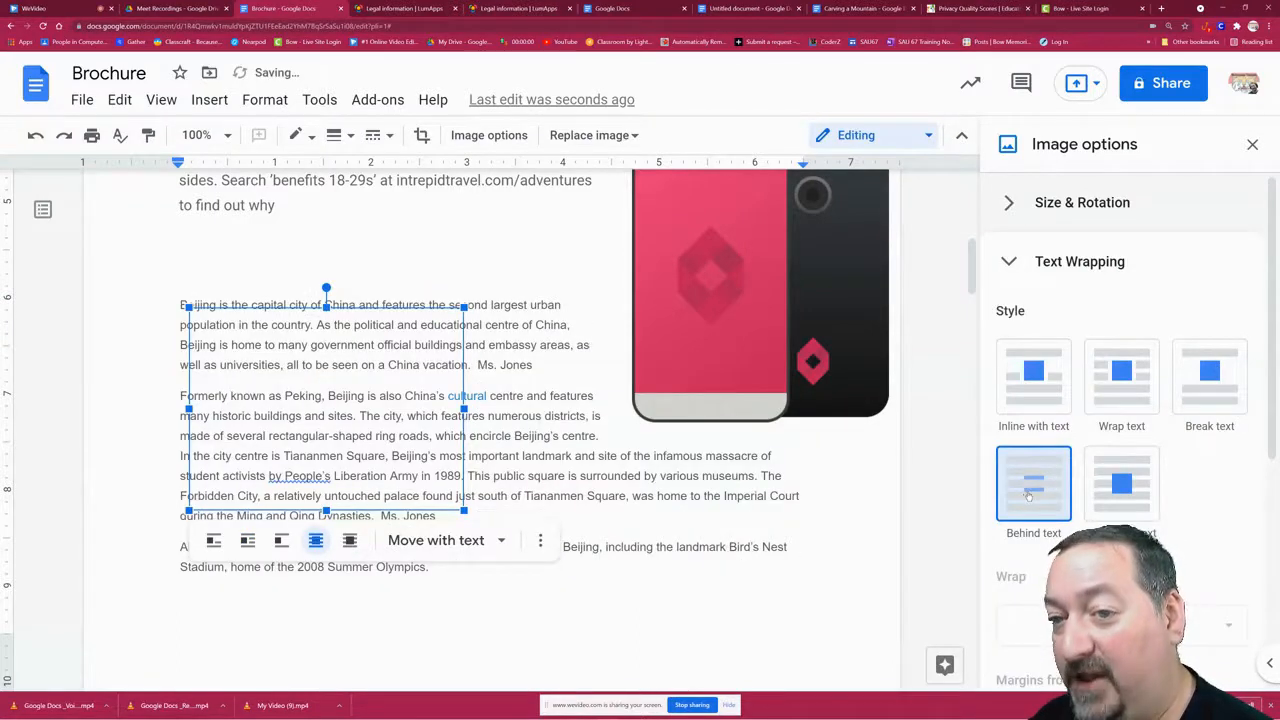
{"action": "left_click", "coordinate": [626, 594]}
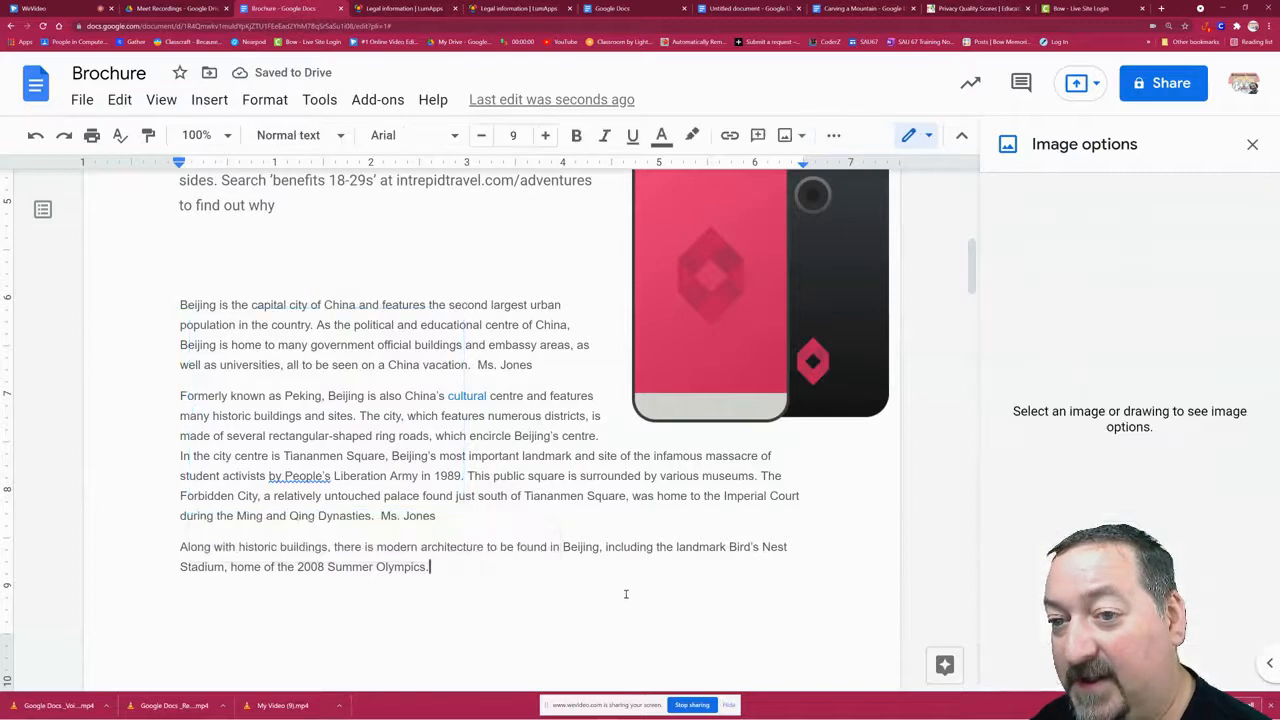
{"action": "left_click", "coordinate": [330, 364]}
{"action": "left_click", "coordinate": [414, 274]}
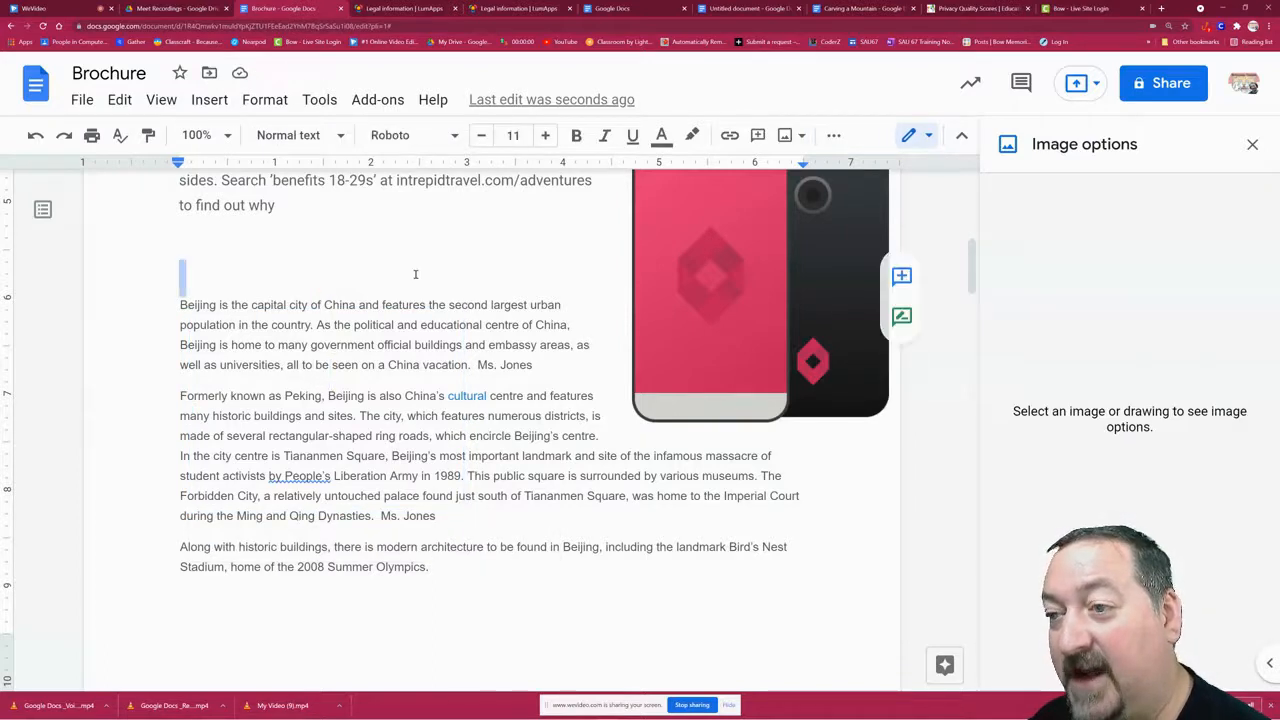
{"action": "key", "text": "ctrl+v"}
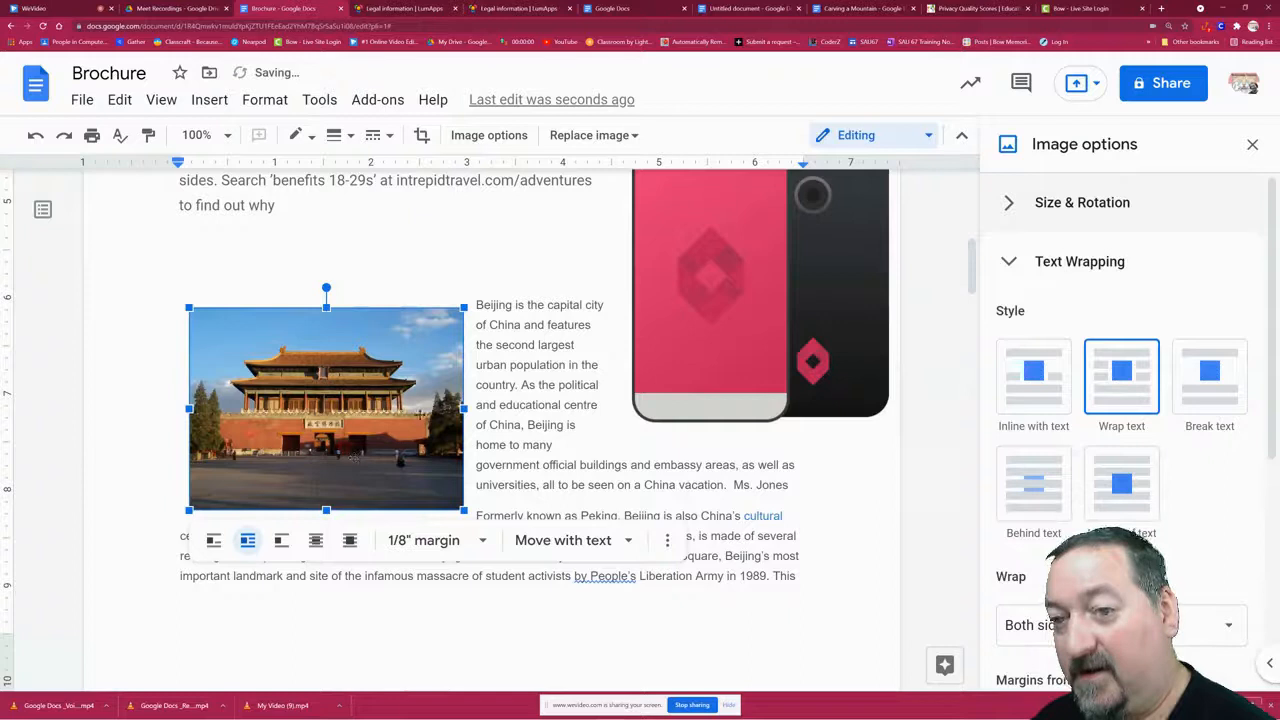
Step: Try placing the picture in front of the text and move it over the lower Beijing paragraphs
{"action": "left_click", "coordinate": [1122, 484]}
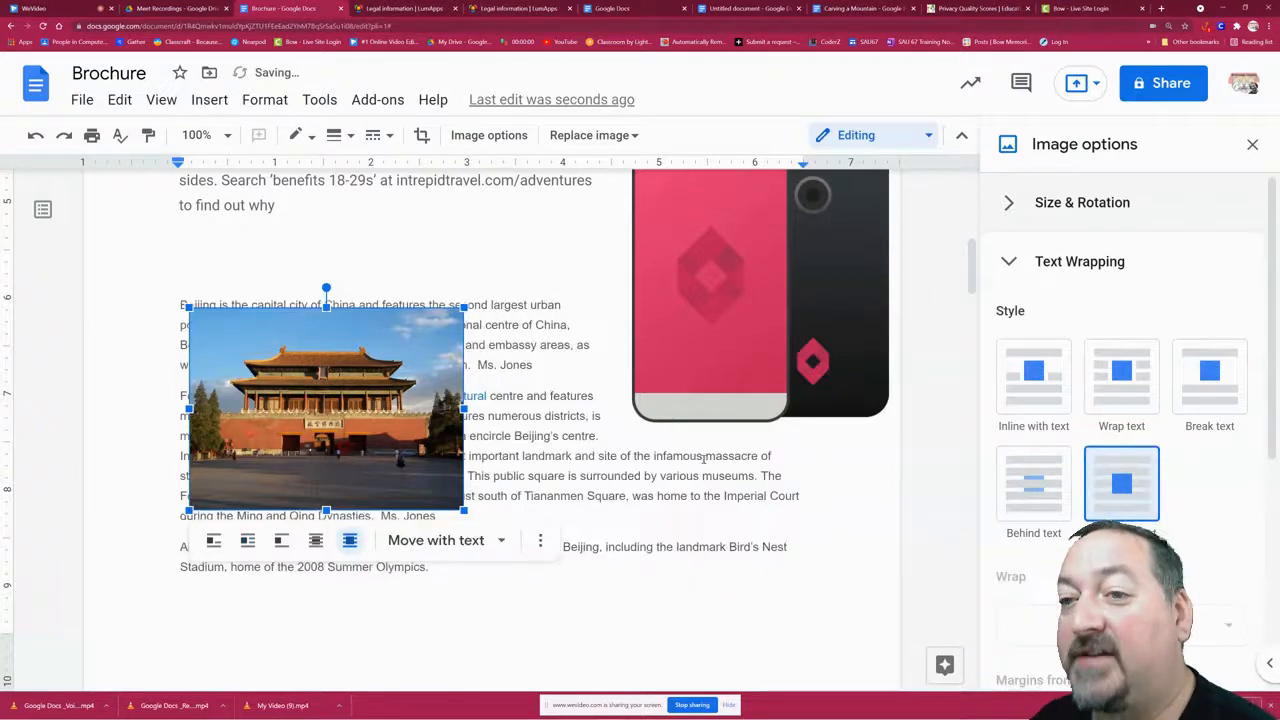
{"action": "left_click_drag", "start_coordinate": [388, 390], "coordinate": [500, 478]}
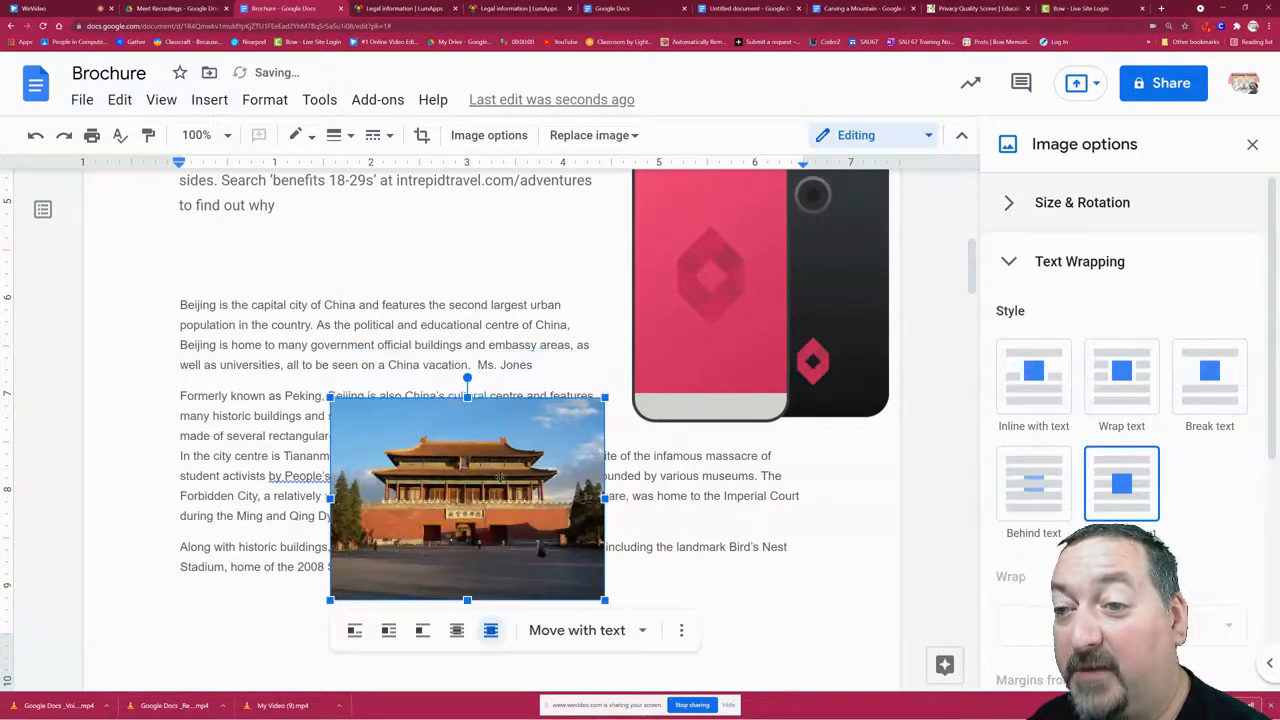
Step: Apply Wrap text to the picture, move it to the left margin beside the first Beijing paragraph, and close the image options
{"action": "left_click", "coordinate": [1130, 378]}
{"action": "left_click_drag", "start_coordinate": [436, 515], "coordinate": [310, 405]}
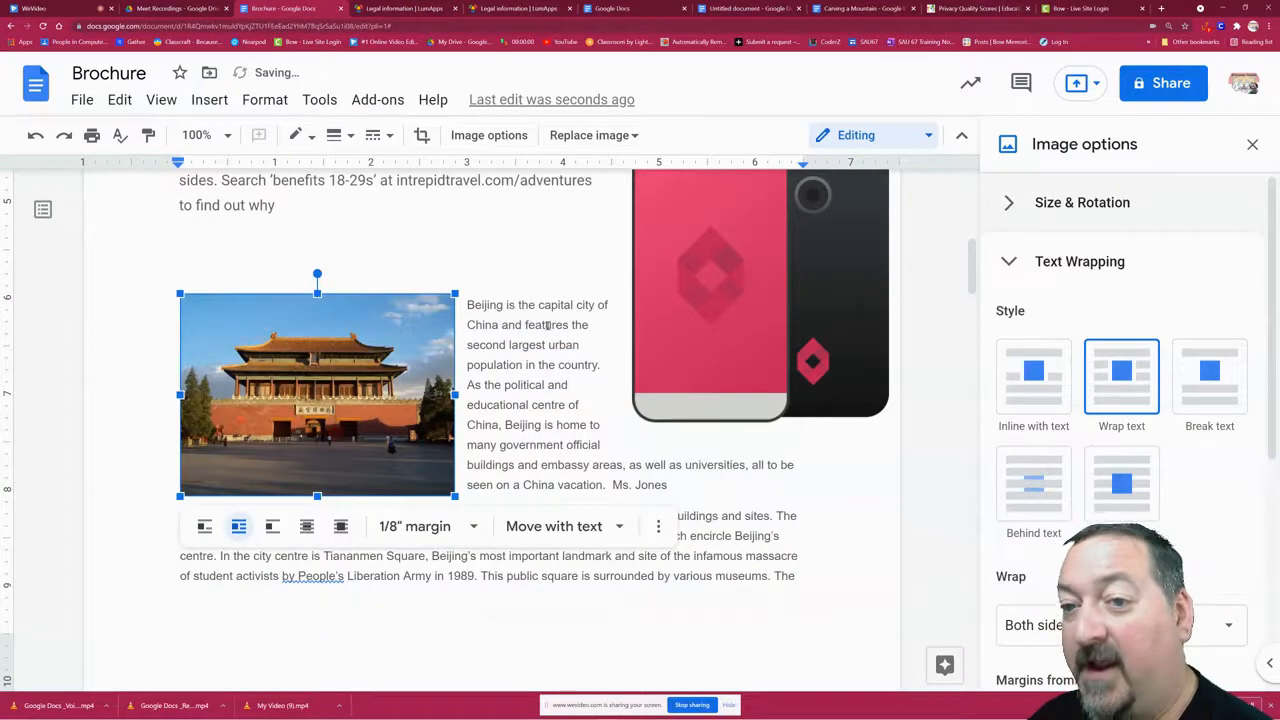
{"action": "left_click", "coordinate": [554, 368]}
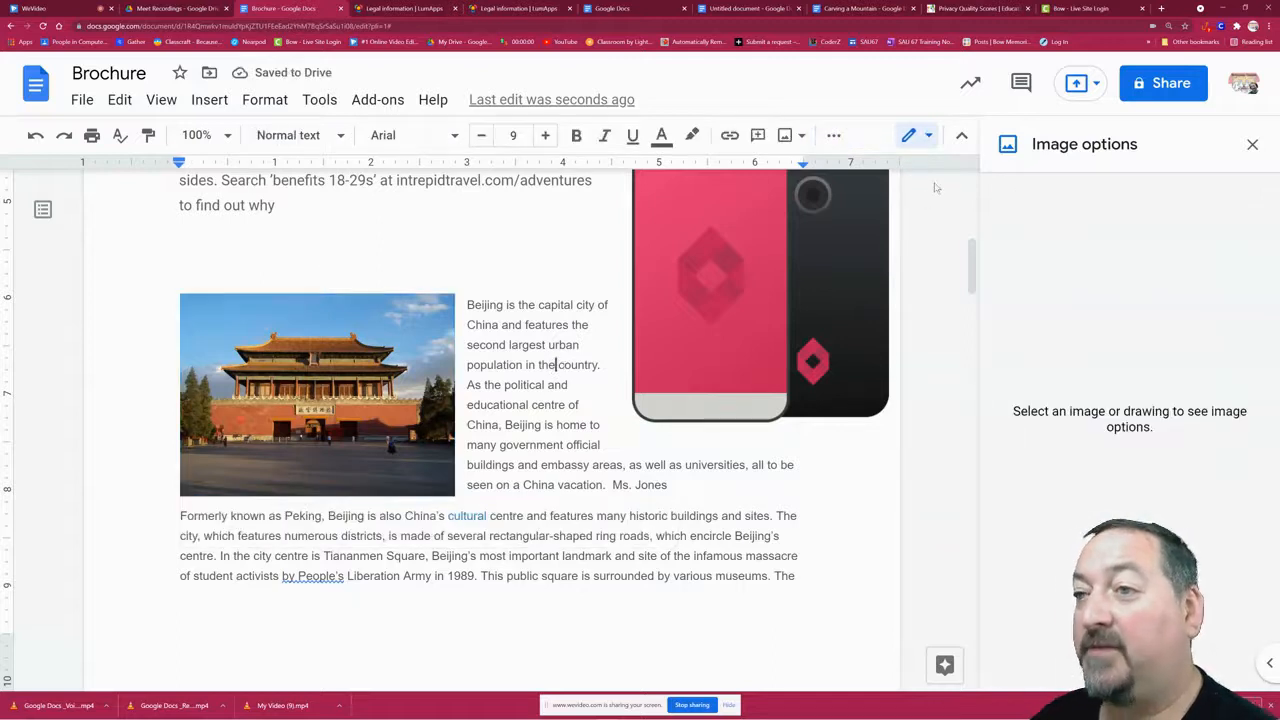
{"action": "left_click", "coordinate": [1252, 144]}
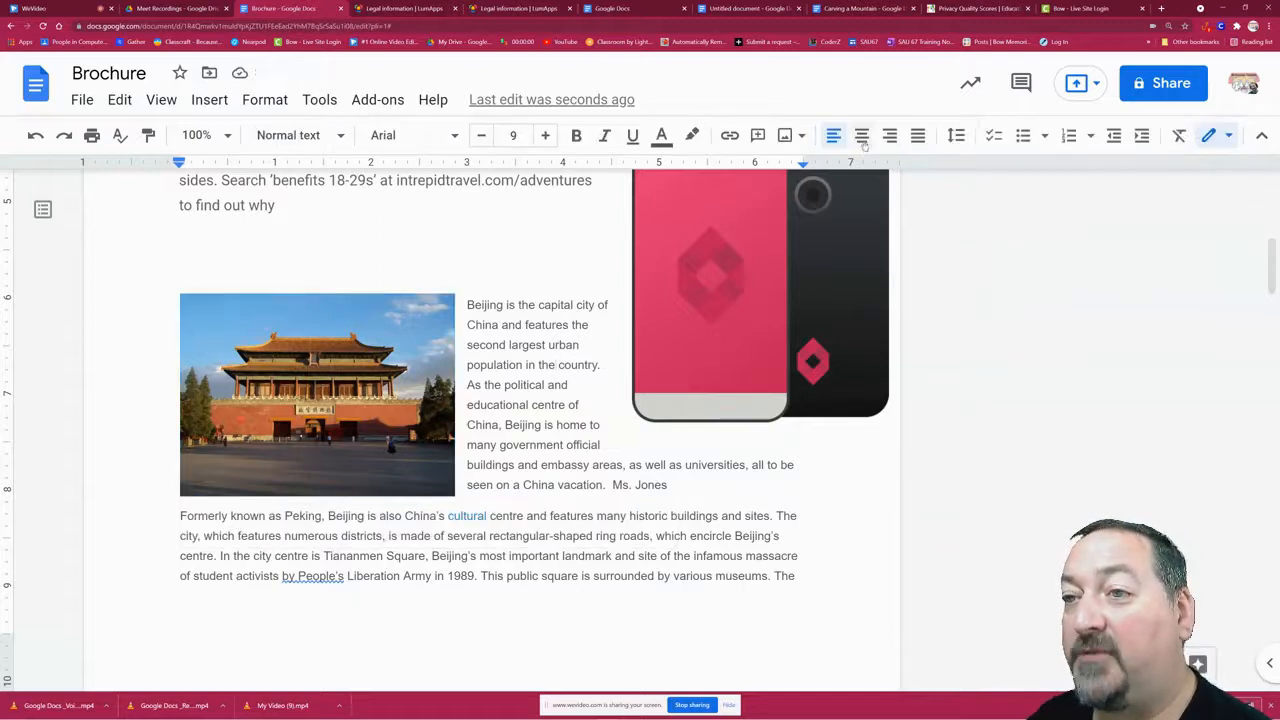
Step: Add a border in the custom pink colour to the Forbidden City picture
{"action": "left_click", "coordinate": [360, 366]}
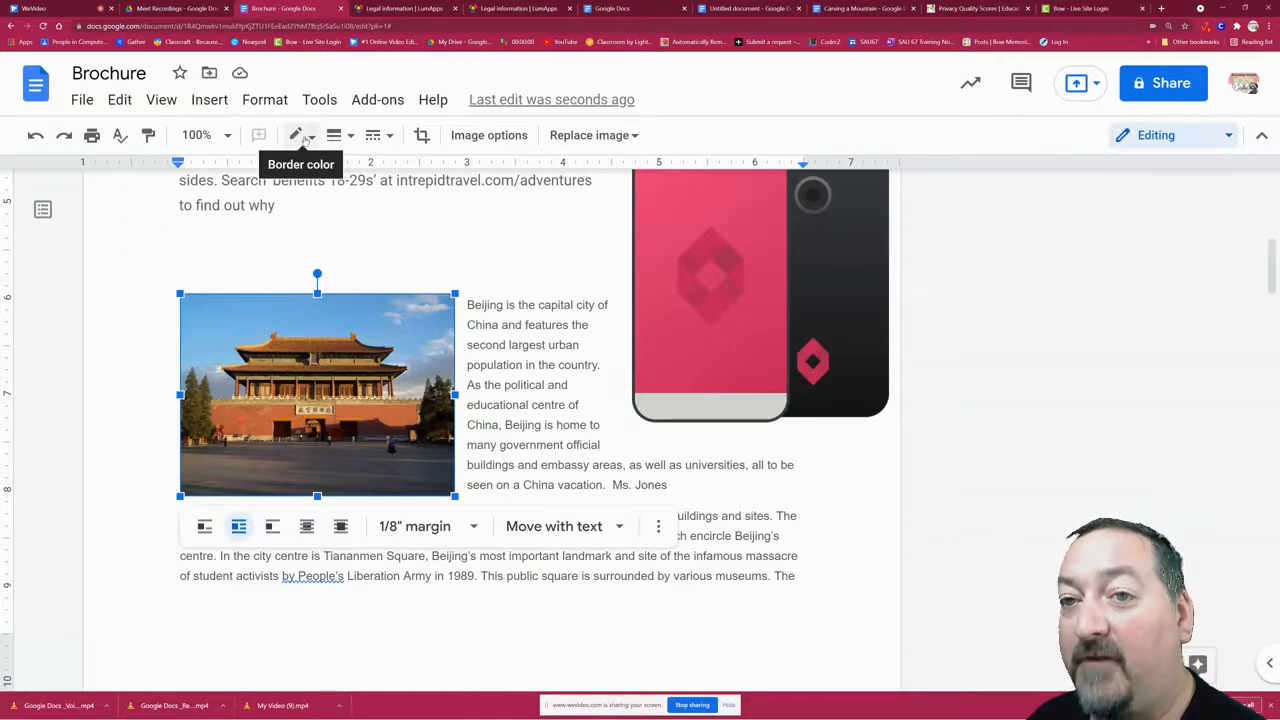
{"action": "left_click", "coordinate": [305, 138]}
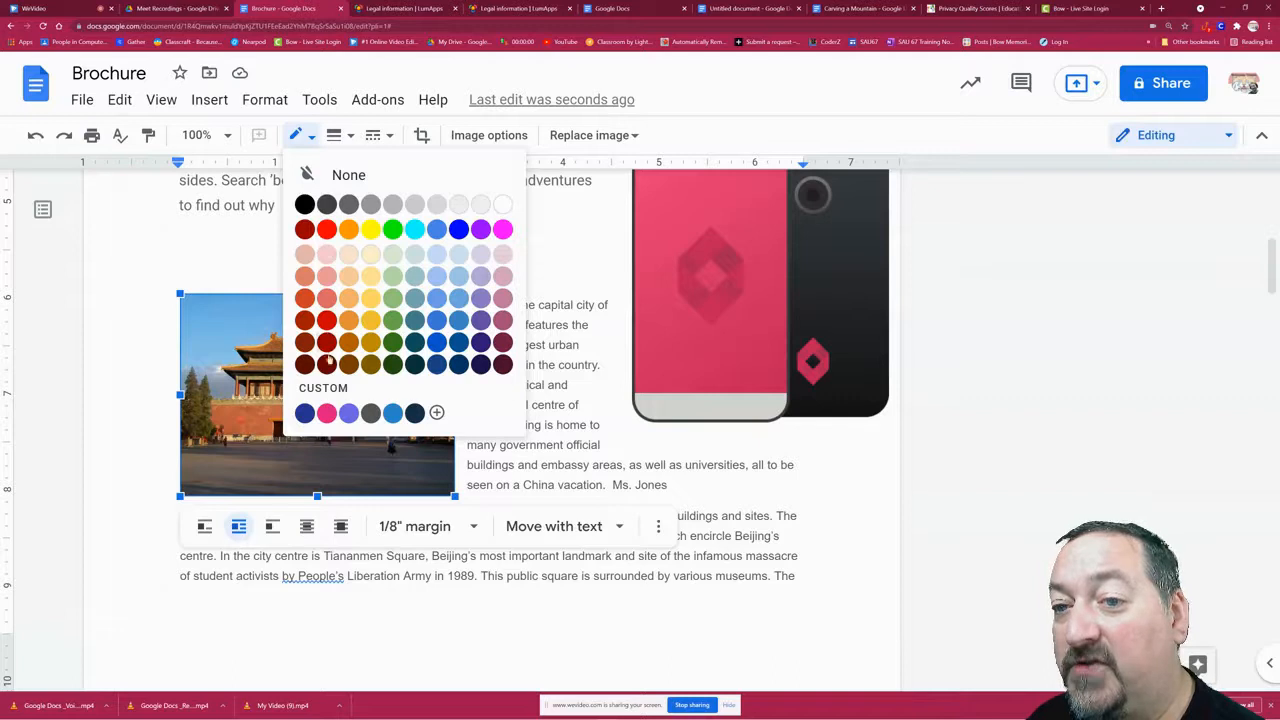
{"action": "left_click", "coordinate": [326, 412]}
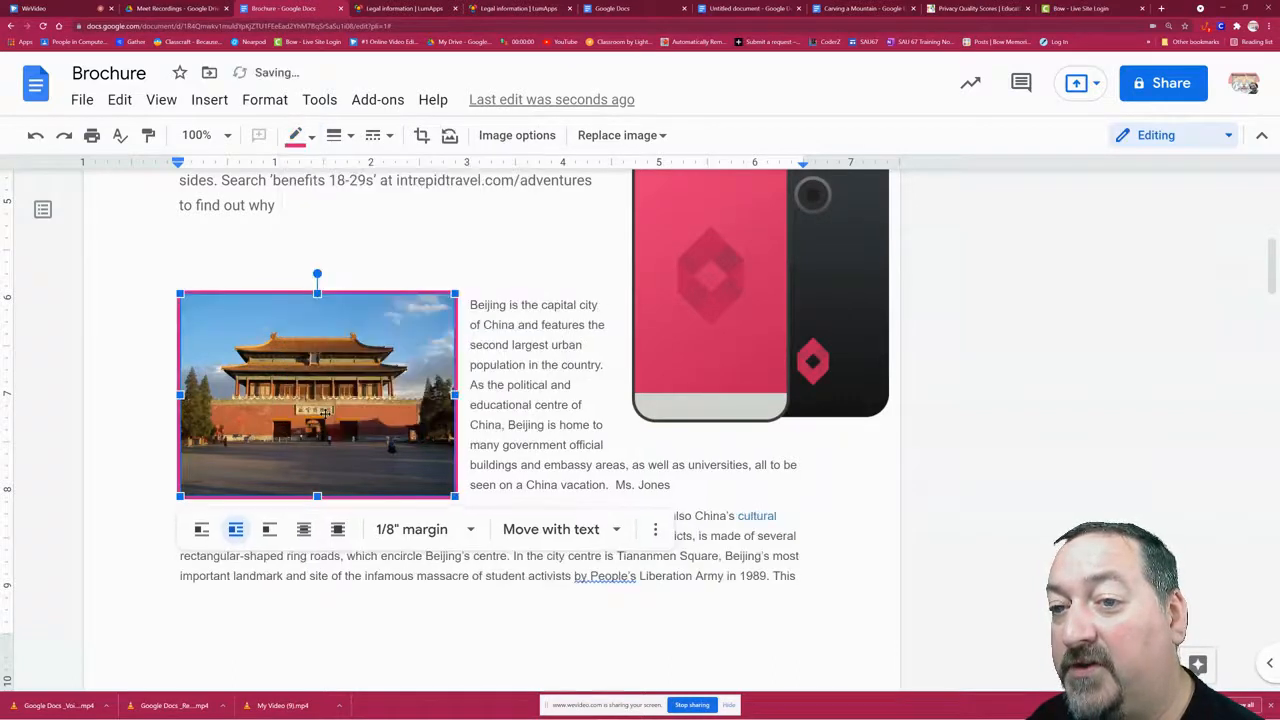
{"action": "left_click", "coordinate": [568, 424]}
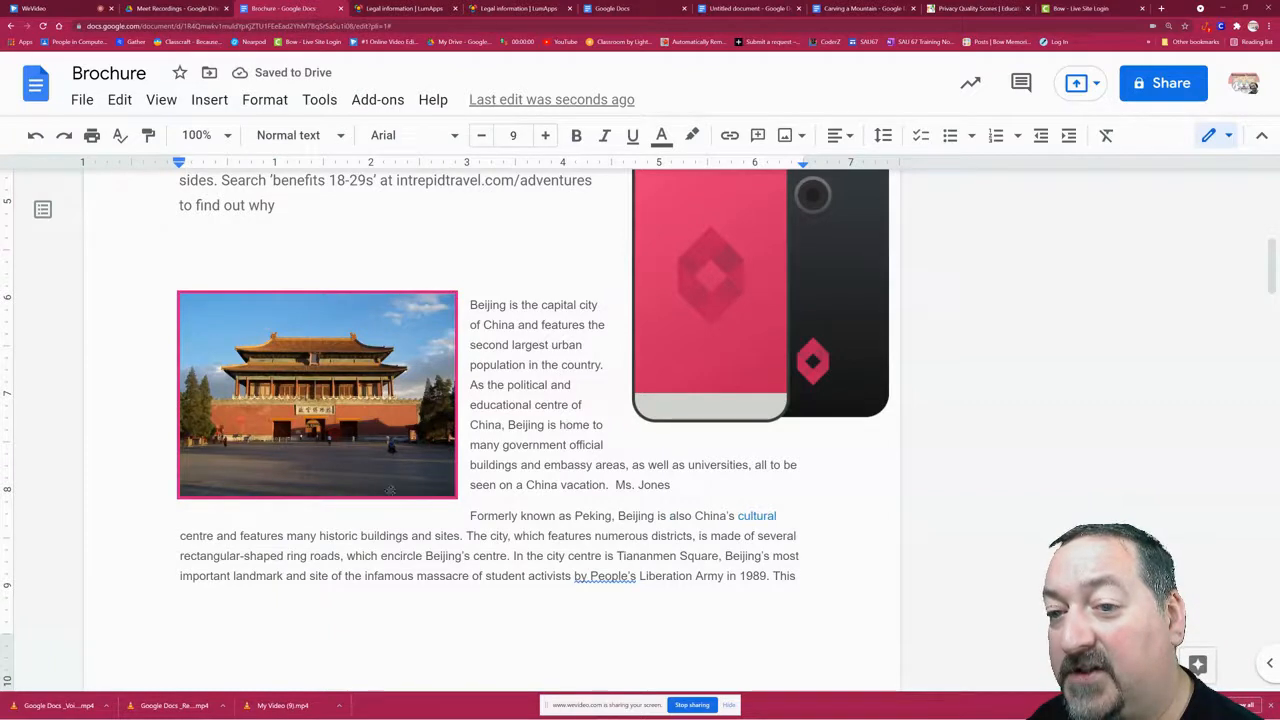
Step: Try border weights of 4 pt and 8 pt on the Forbidden City picture, and set the weight to 12 pt
{"action": "left_click", "coordinate": [328, 332]}
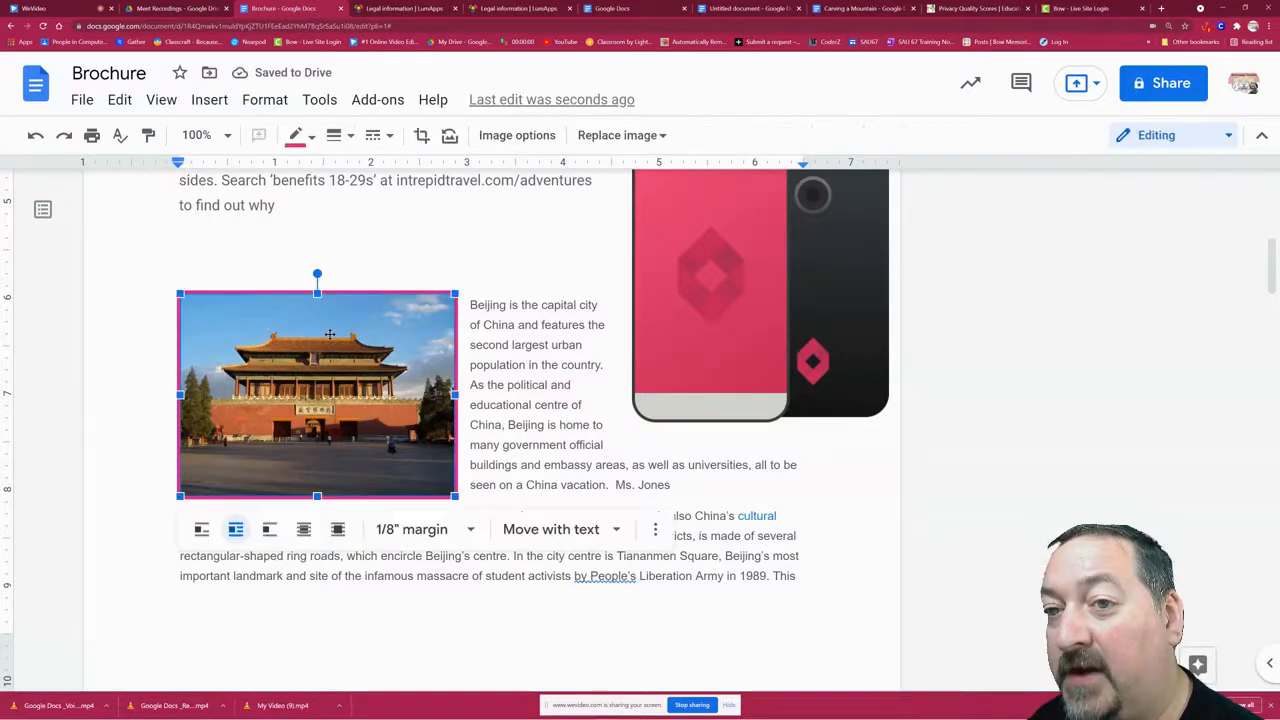
{"action": "left_click", "coordinate": [345, 140]}
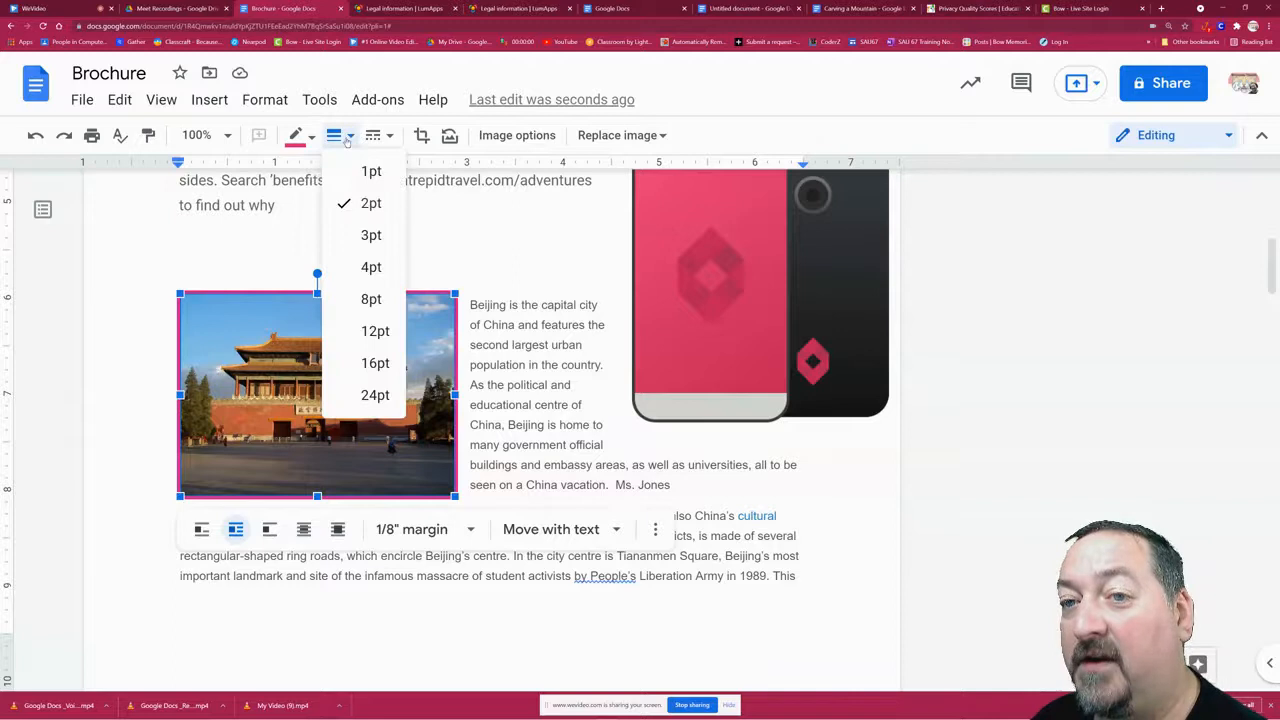
{"action": "left_click", "coordinate": [372, 268]}
{"action": "left_click", "coordinate": [340, 146]}
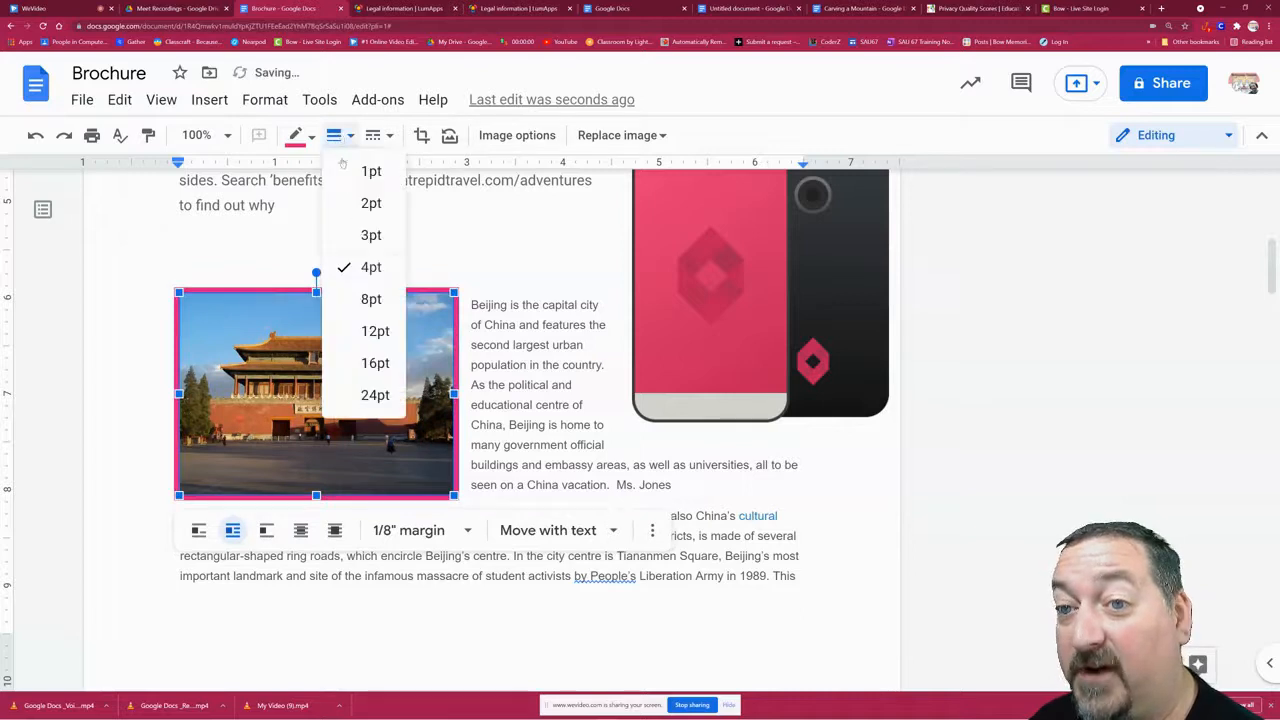
{"action": "left_click", "coordinate": [371, 299]}
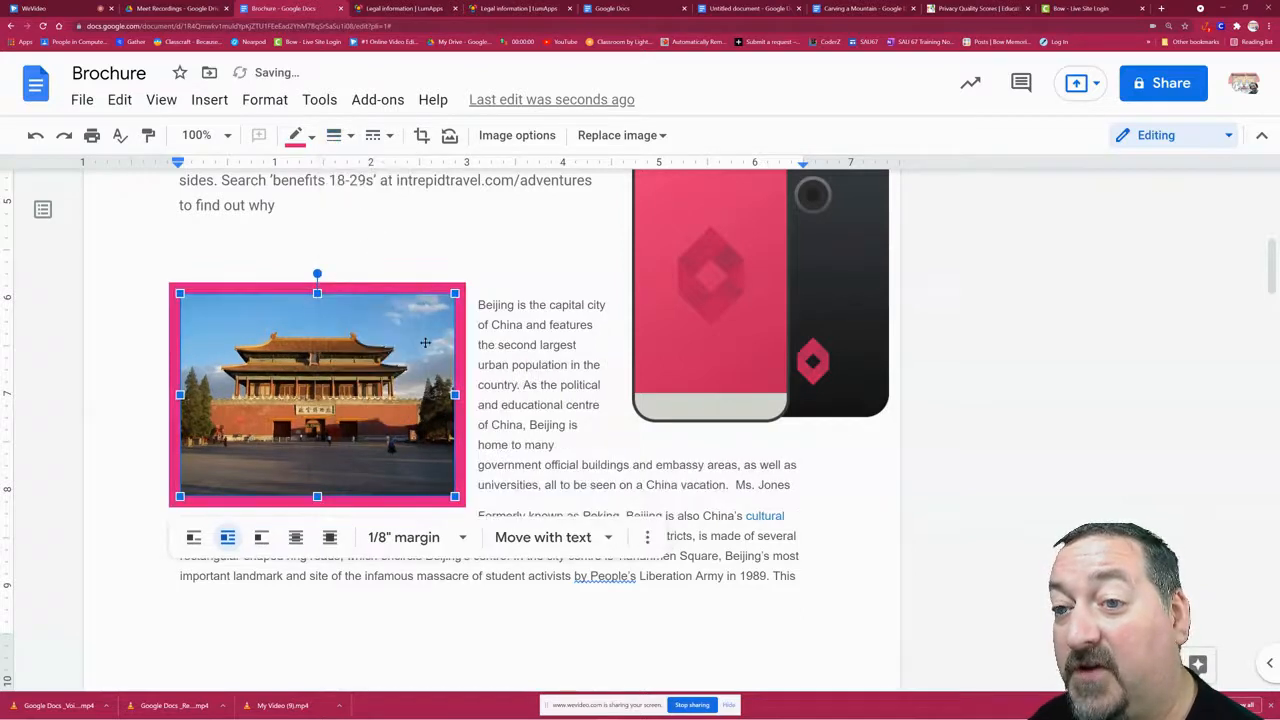
{"action": "left_click", "coordinate": [340, 135]}
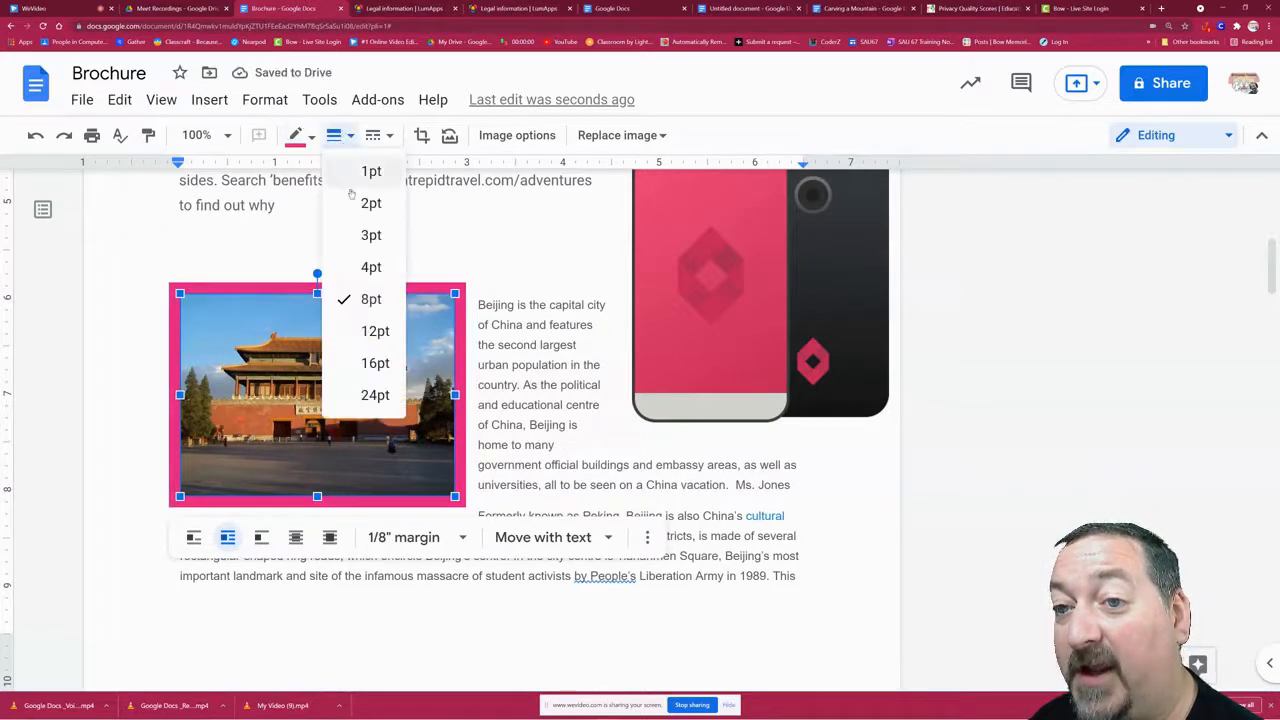
{"action": "left_click", "coordinate": [374, 331]}
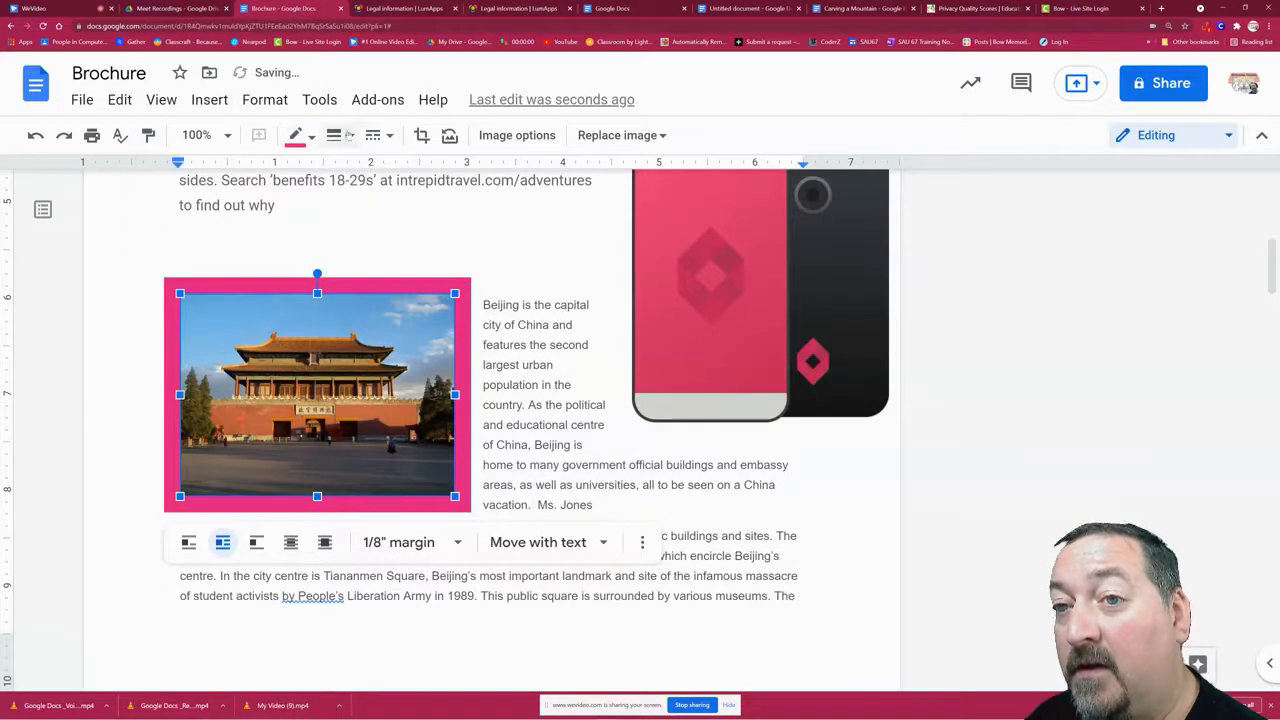
Step: Try the dotted and dashed border styles on the Forbidden City picture, and return the border to a solid line
{"action": "left_click", "coordinate": [383, 137]}
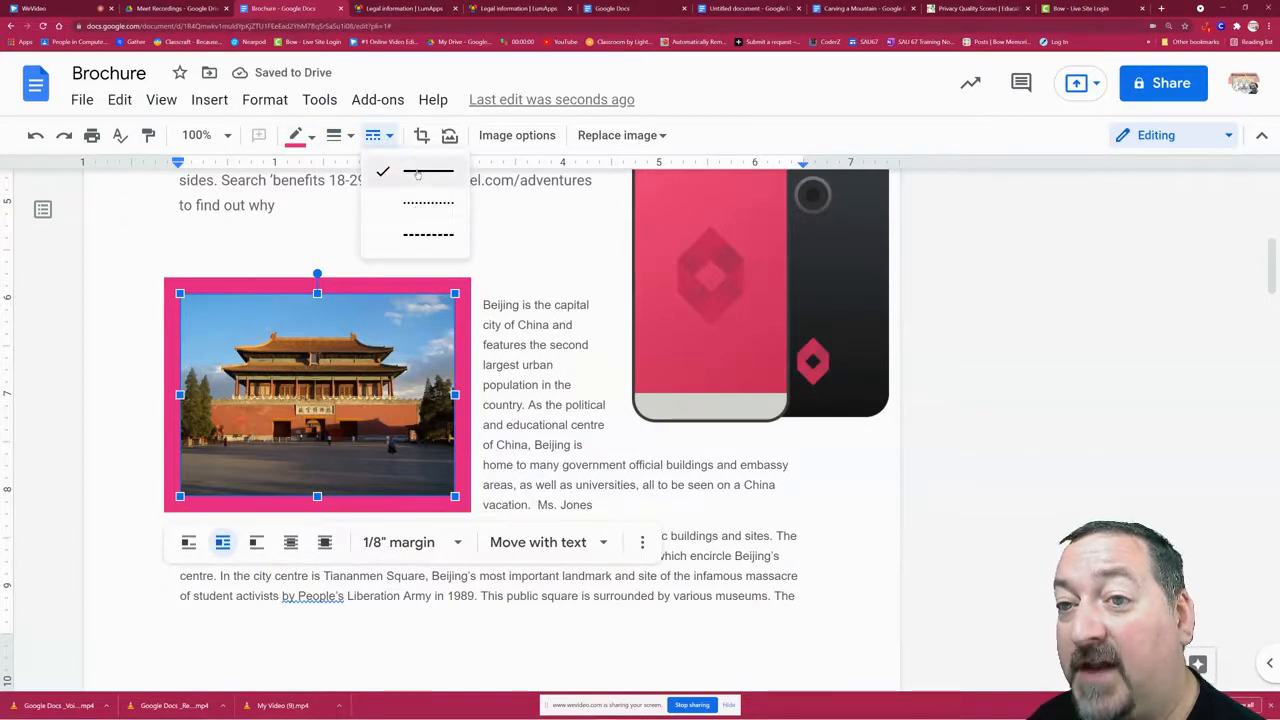
{"action": "left_click", "coordinate": [421, 201]}
{"action": "left_click", "coordinate": [393, 140]}
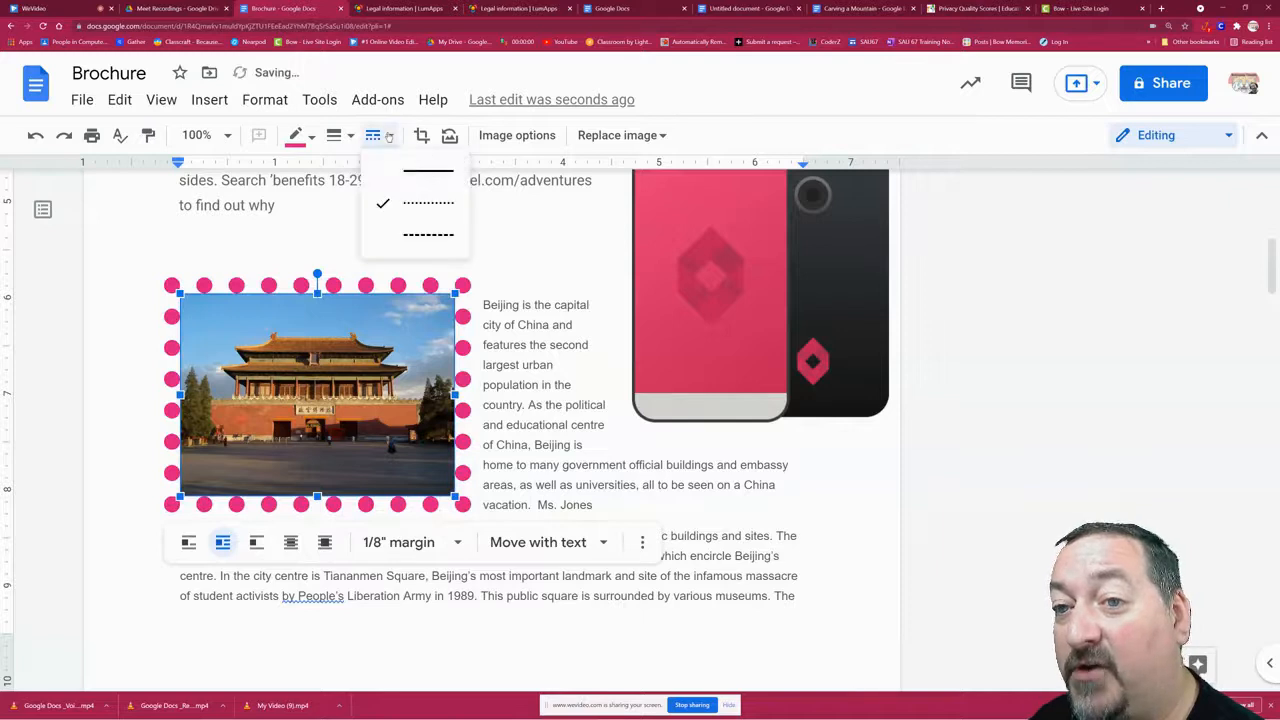
{"action": "left_click", "coordinate": [429, 233]}
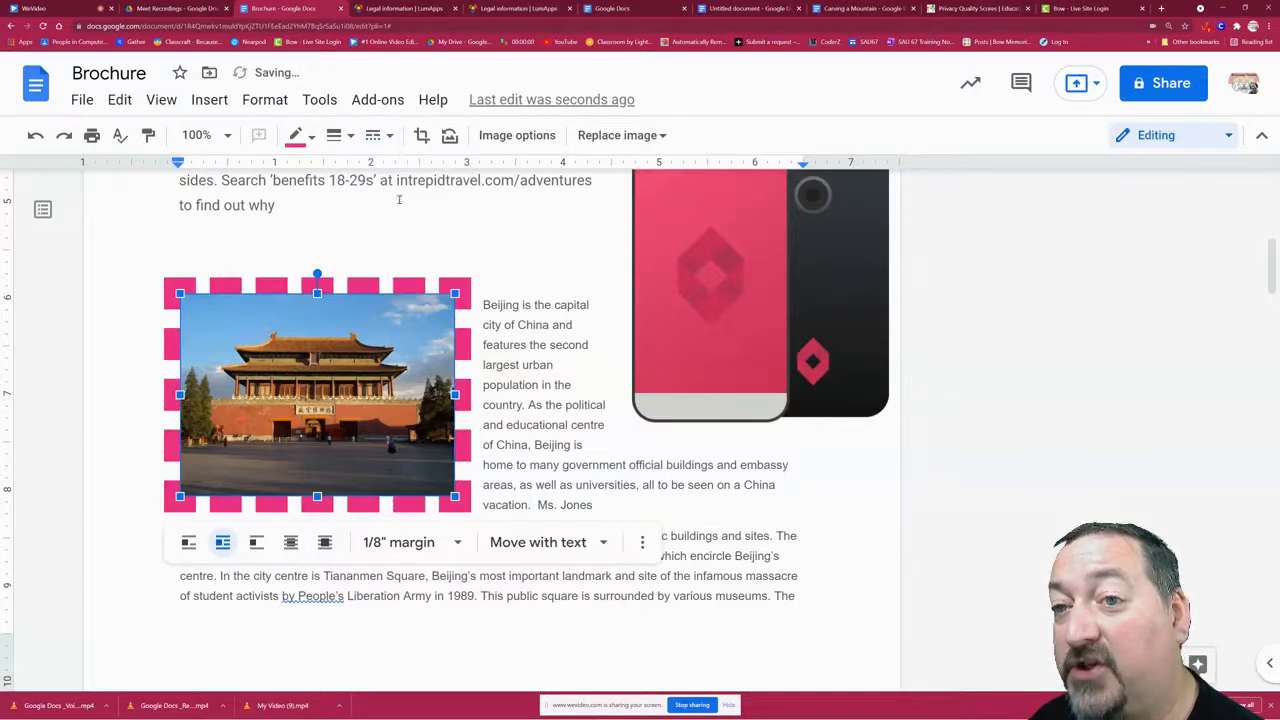
{"action": "left_click", "coordinate": [389, 135]}
{"action": "left_click", "coordinate": [425, 190]}
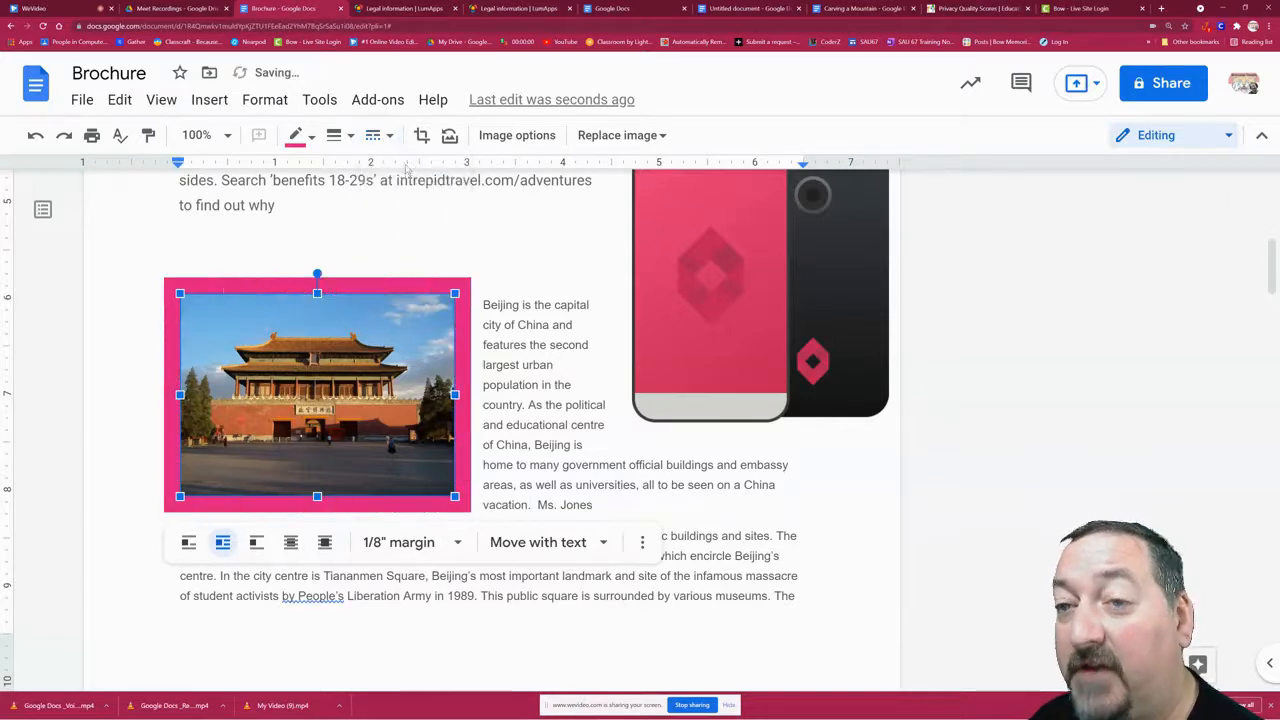
{"action": "left_click", "coordinate": [440, 231]}
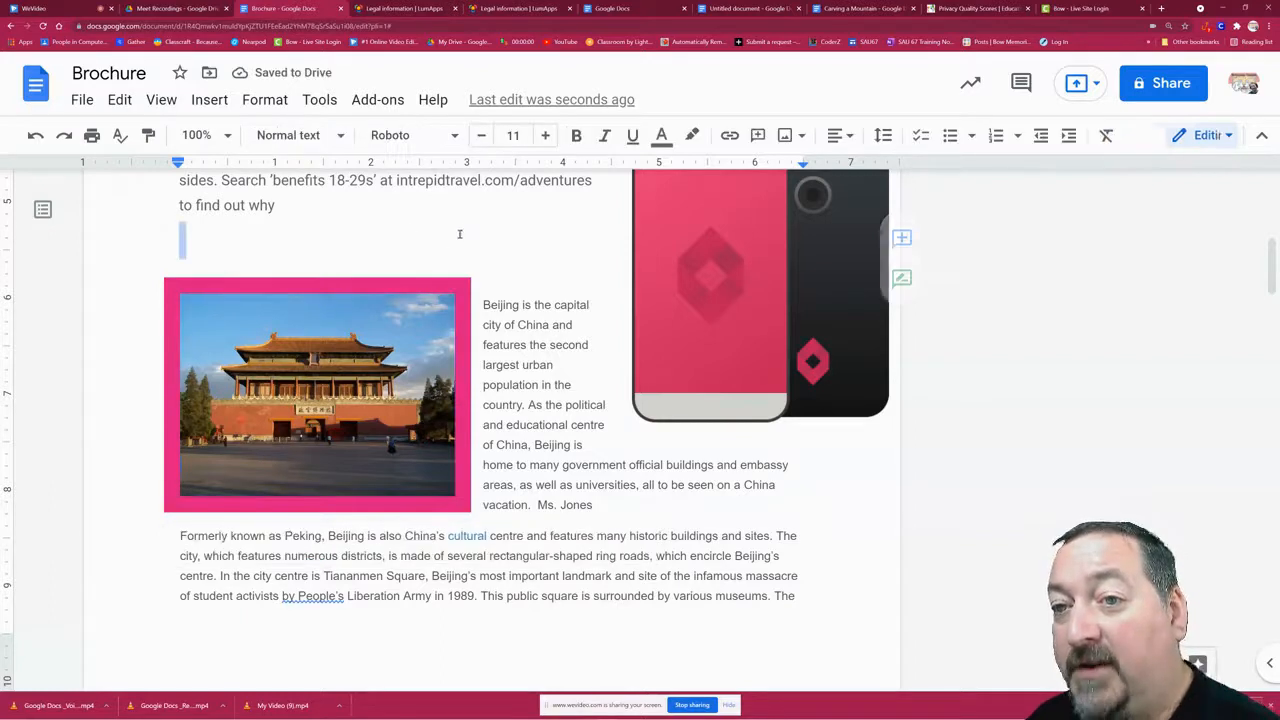
Step: Crop the Forbidden City picture slightly in from all four sides
{"action": "left_click", "coordinate": [356, 388]}
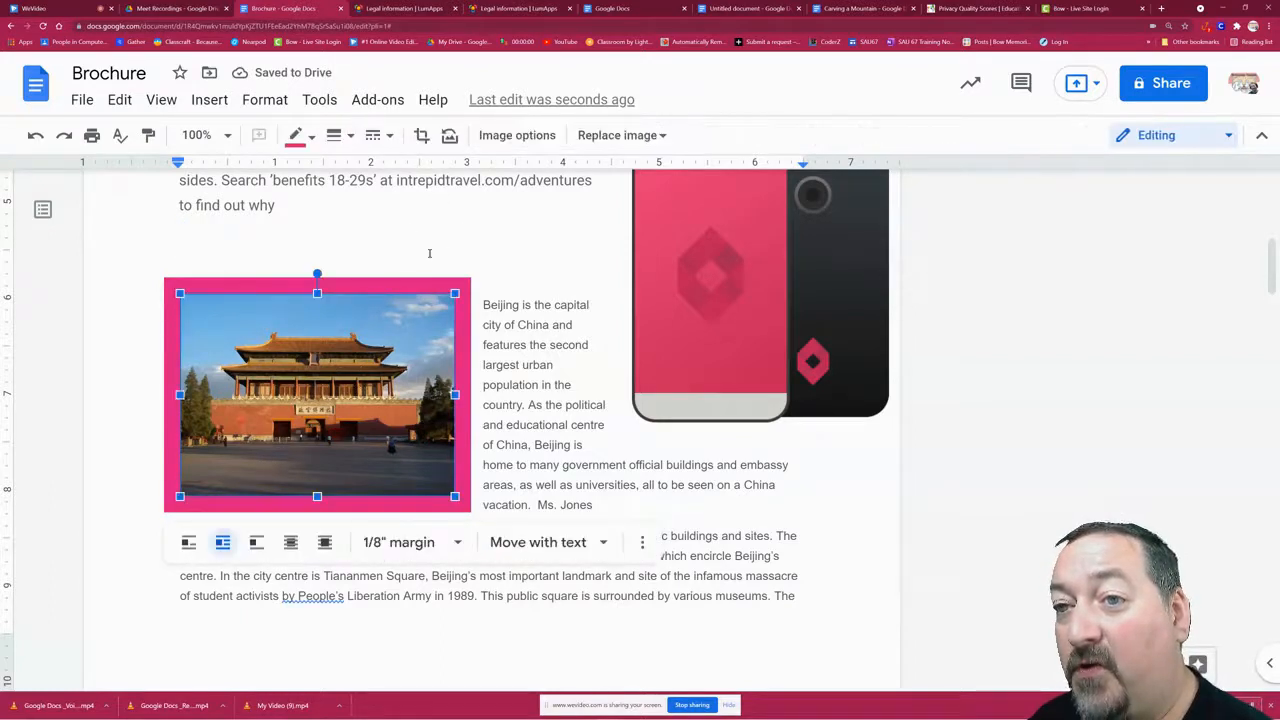
{"action": "left_click", "coordinate": [421, 137]}
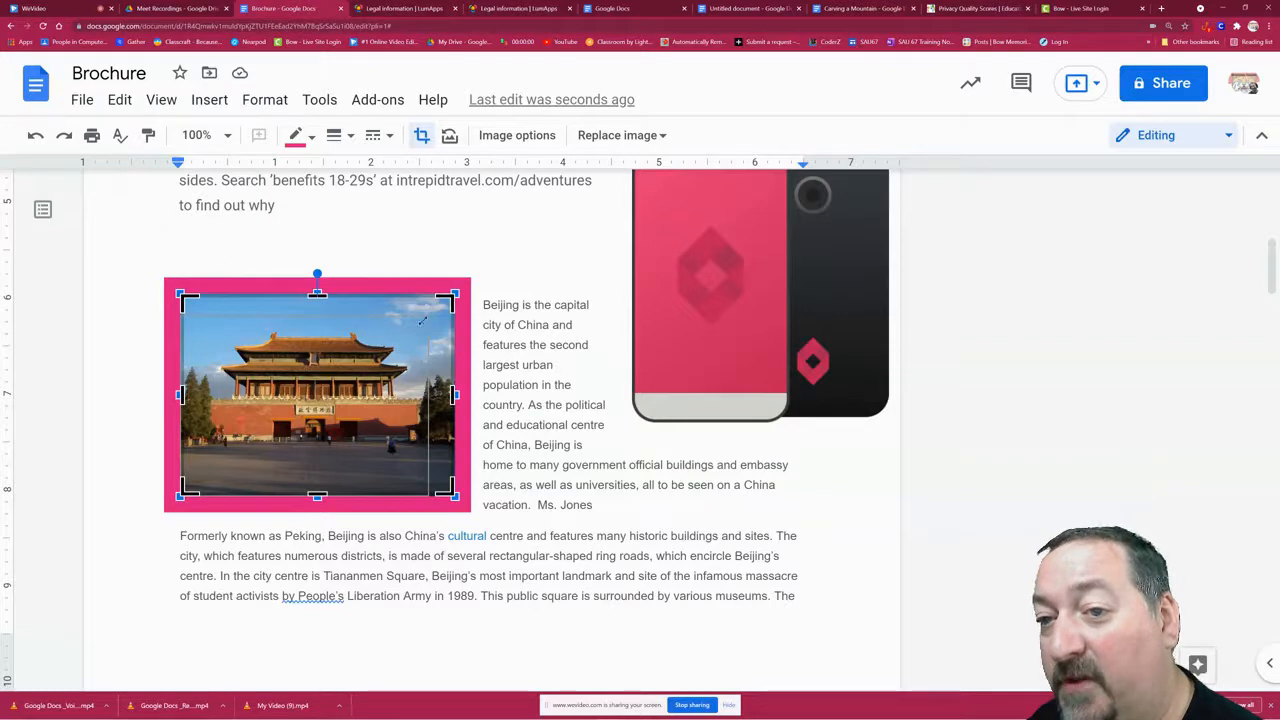
{"action": "key", "text": "Return"}
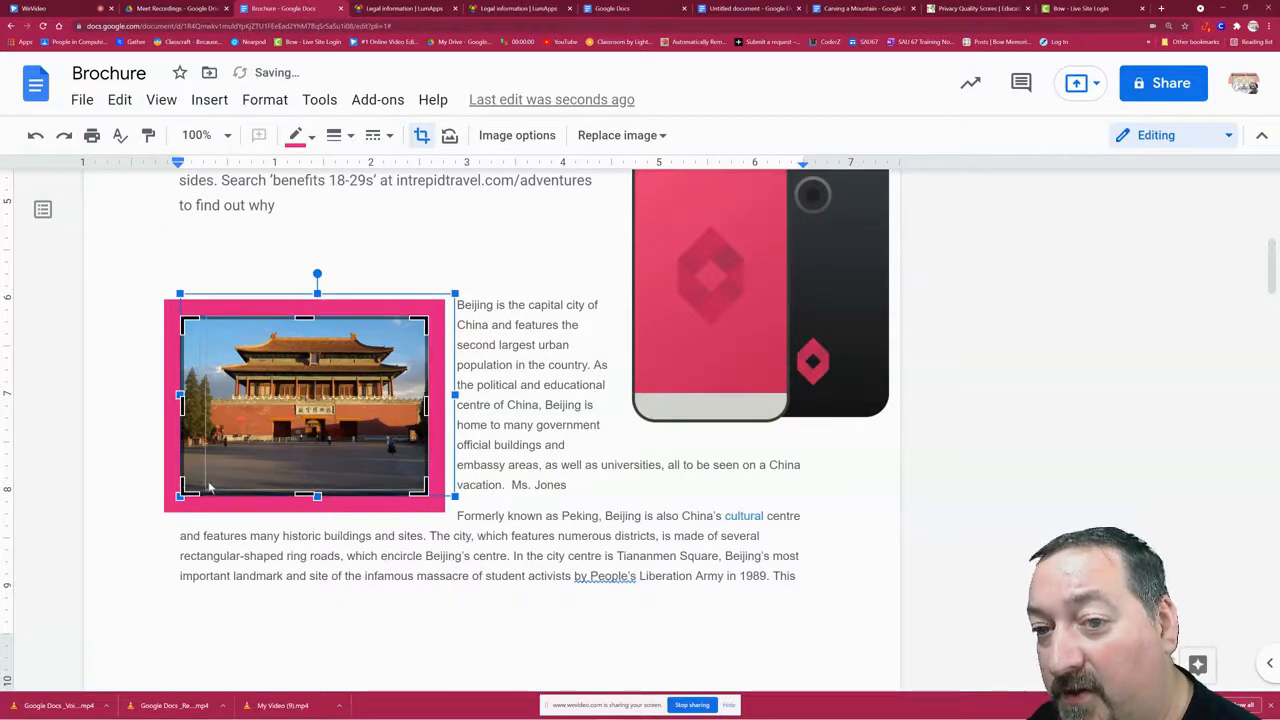
{"action": "left_click_drag", "start_coordinate": [214, 466], "coordinate": [290, 410]}
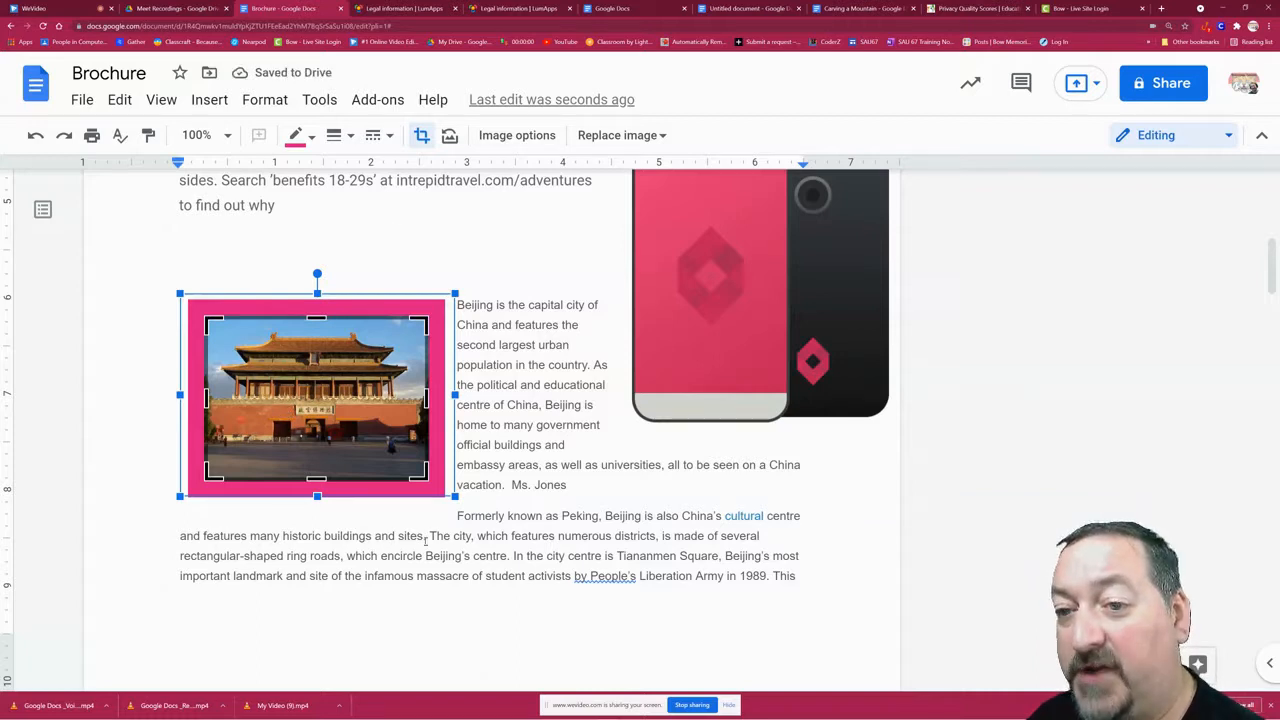
{"action": "left_click", "coordinate": [137, 442]}
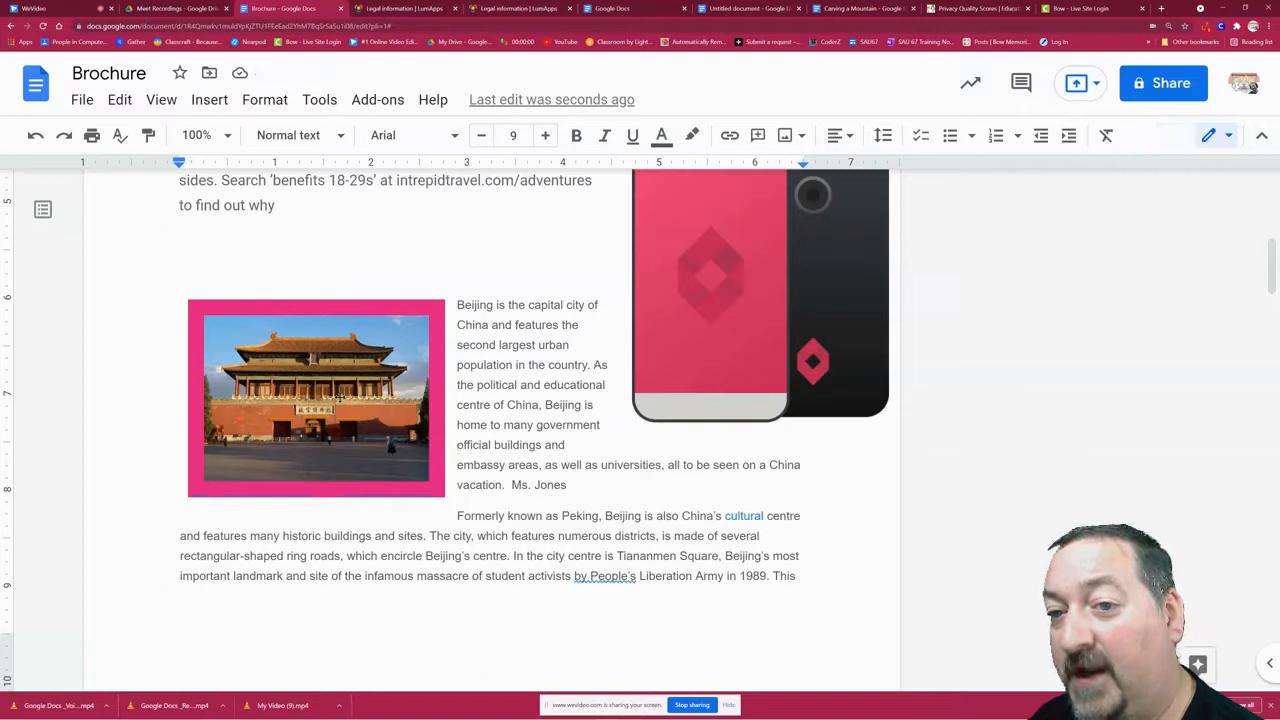
Step: Reset the Forbidden City picture to remove its border and crop, and move it slightly up beside the first Beijing paragraph
{"action": "left_click", "coordinate": [343, 385]}
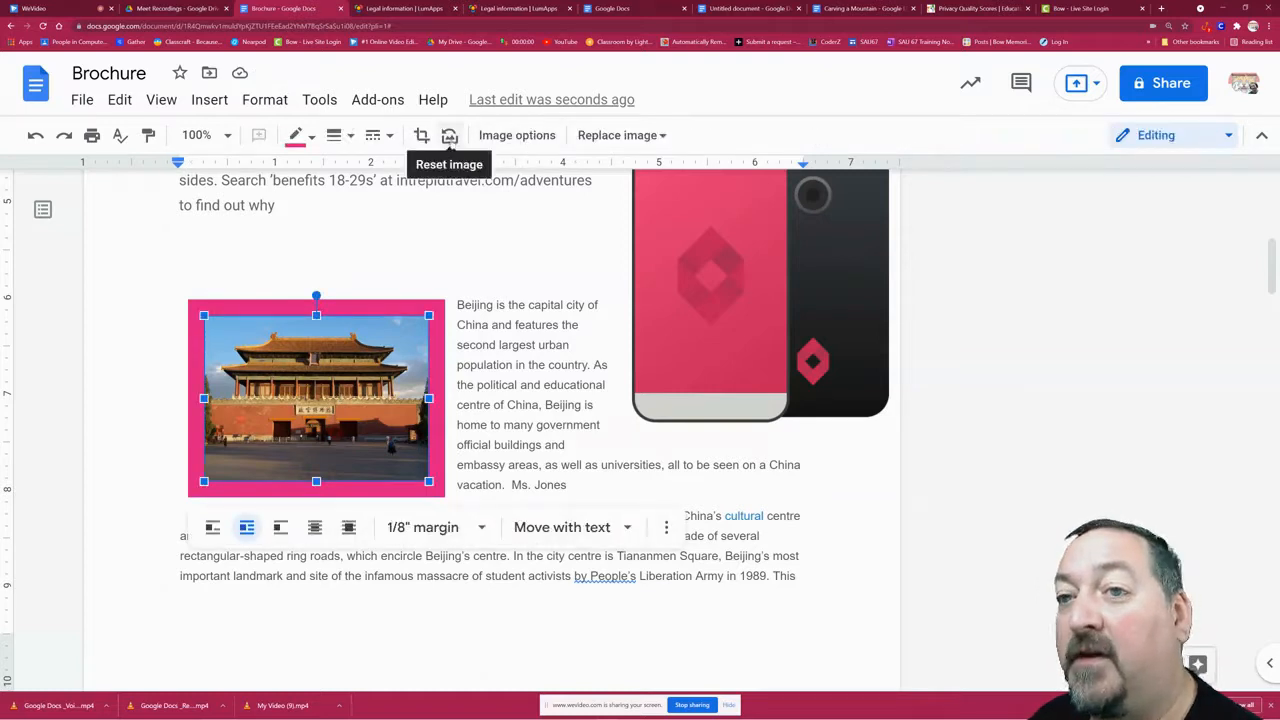
{"action": "left_click", "coordinate": [449, 136]}
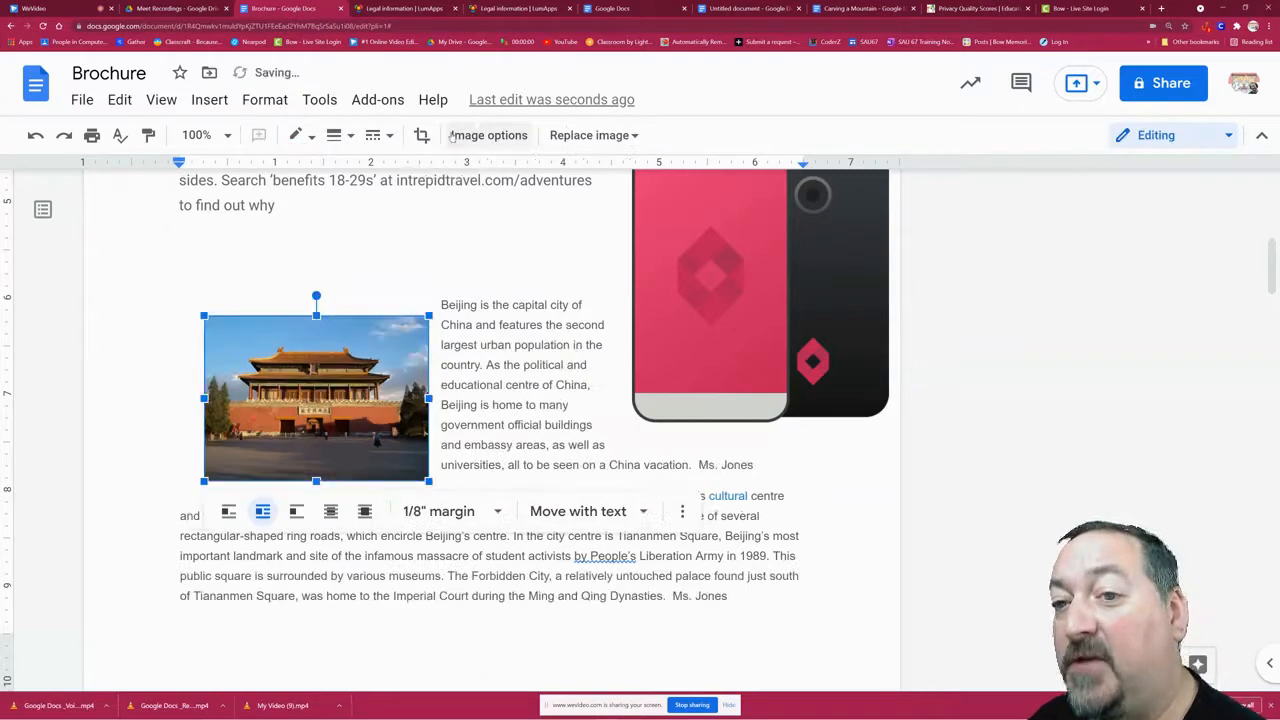
{"action": "left_click", "coordinate": [505, 136]}
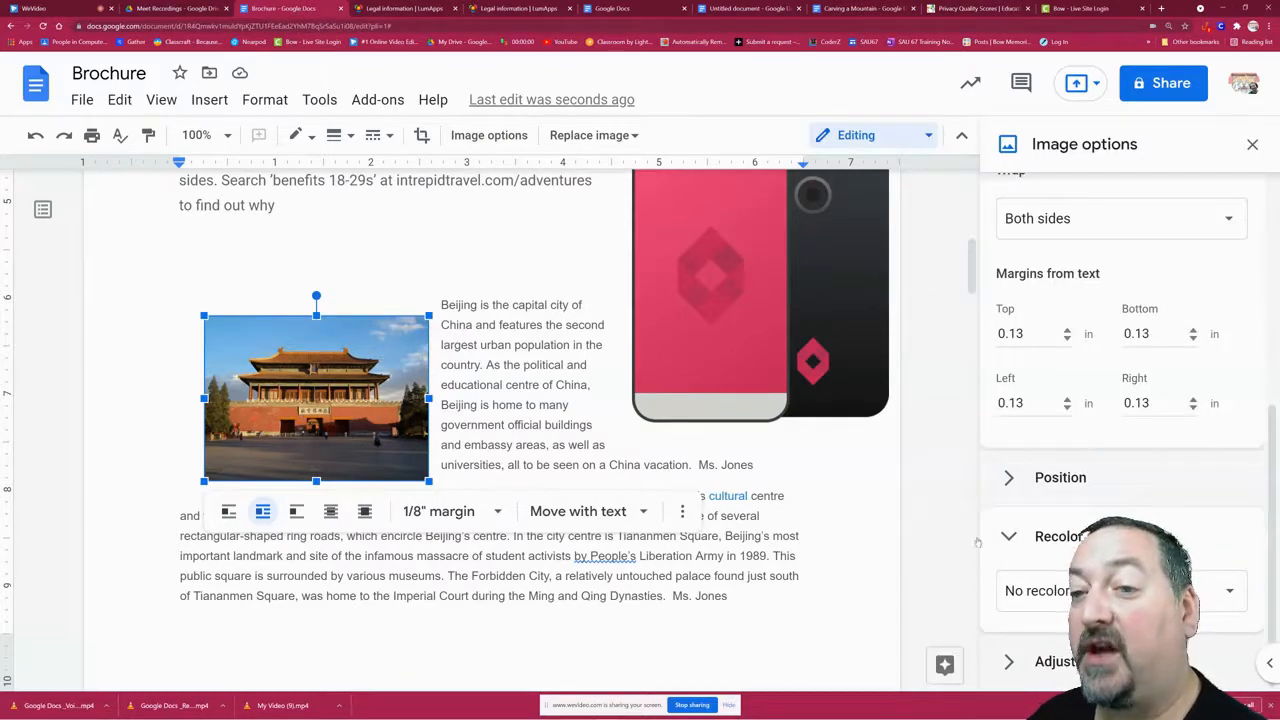
{"action": "left_click_drag", "start_coordinate": [338, 377], "coordinate": [338, 359]}
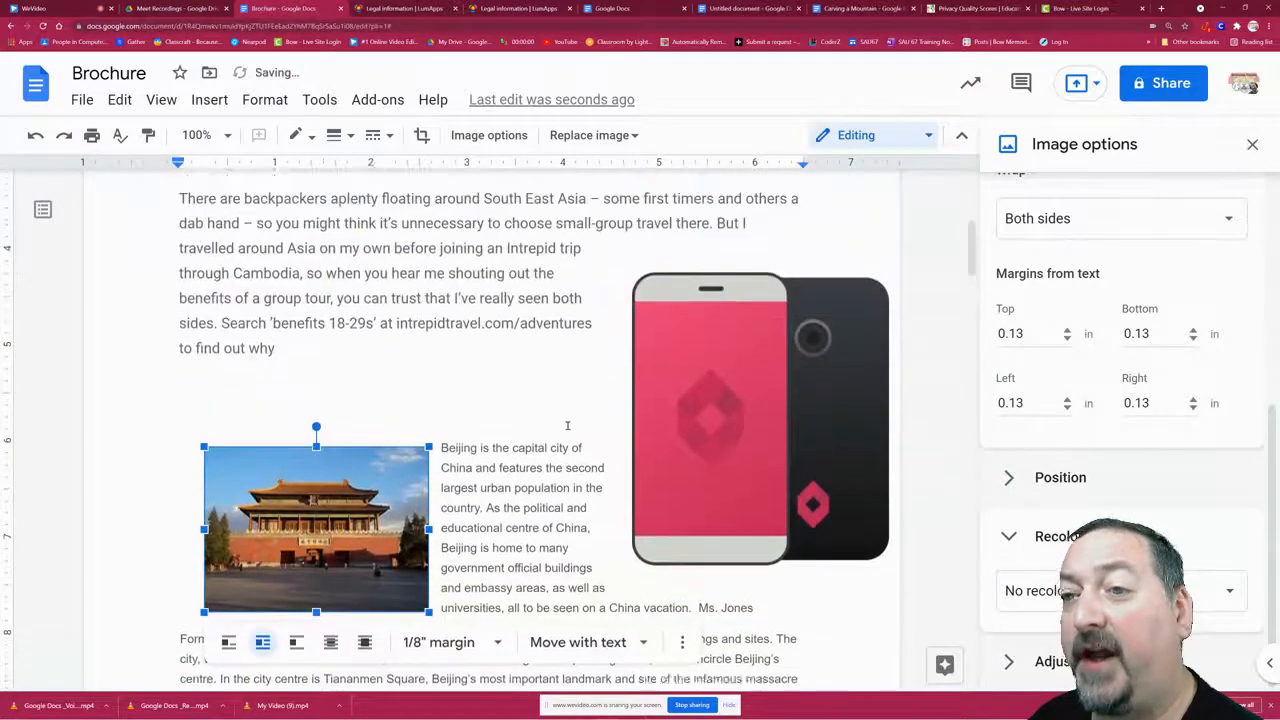
Step: Browse the recolor presets for the phone picture beside the Product Overview text, and close the image options
{"action": "scroll", "coordinate": [555, 390], "scroll_direction": "up", "scroll_amount": 2}
{"action": "left_click", "coordinate": [709, 411]}
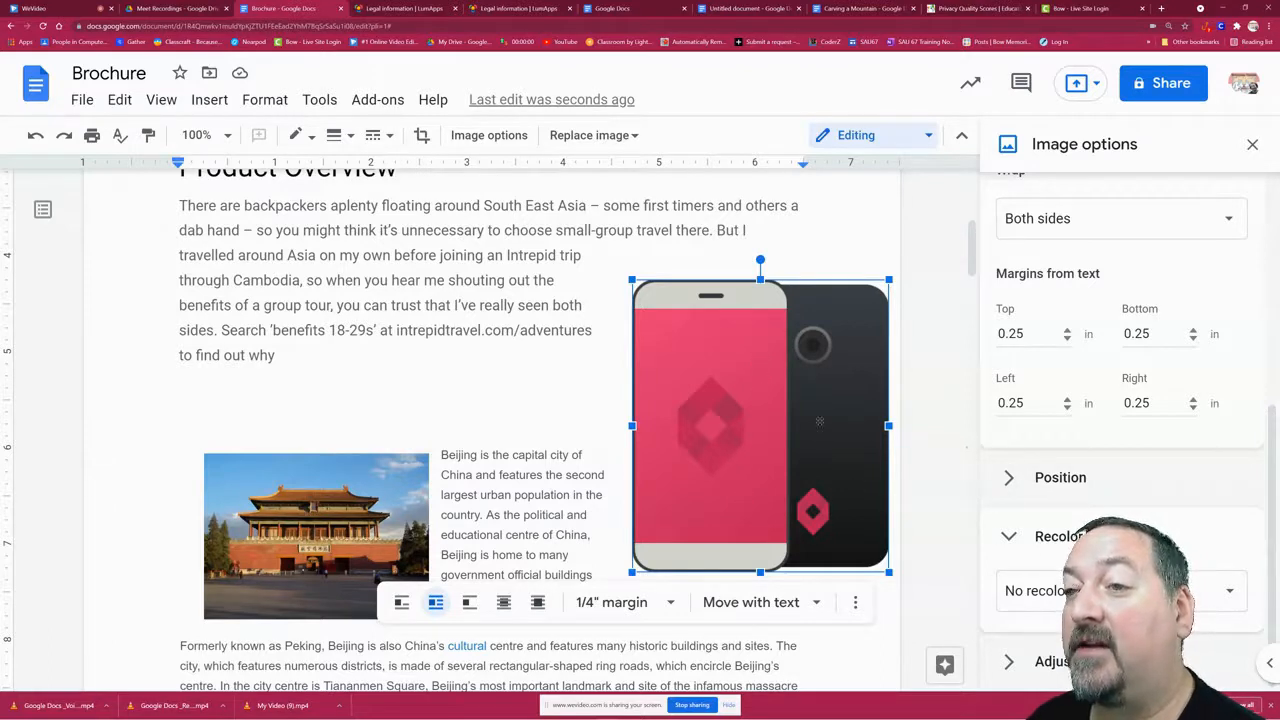
{"action": "left_click", "coordinate": [1130, 590]}
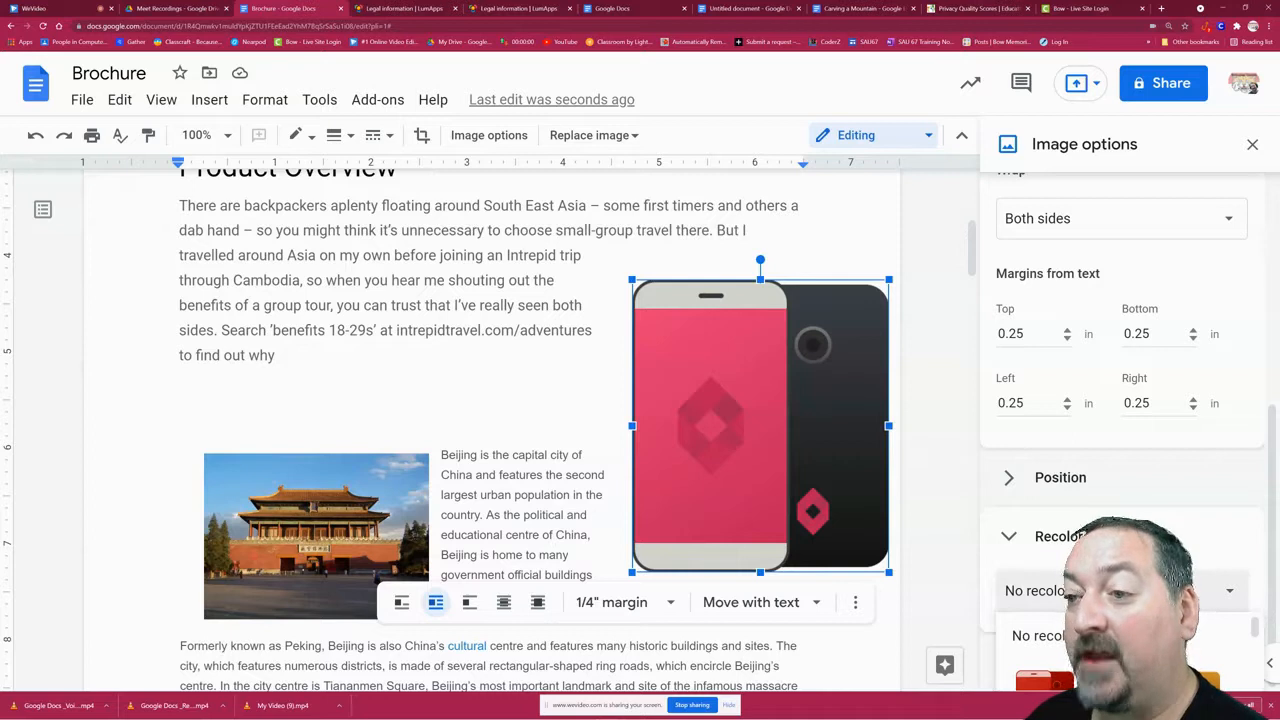
{"action": "scroll", "coordinate": [1120, 655], "scroll_direction": "down", "scroll_amount": 2}
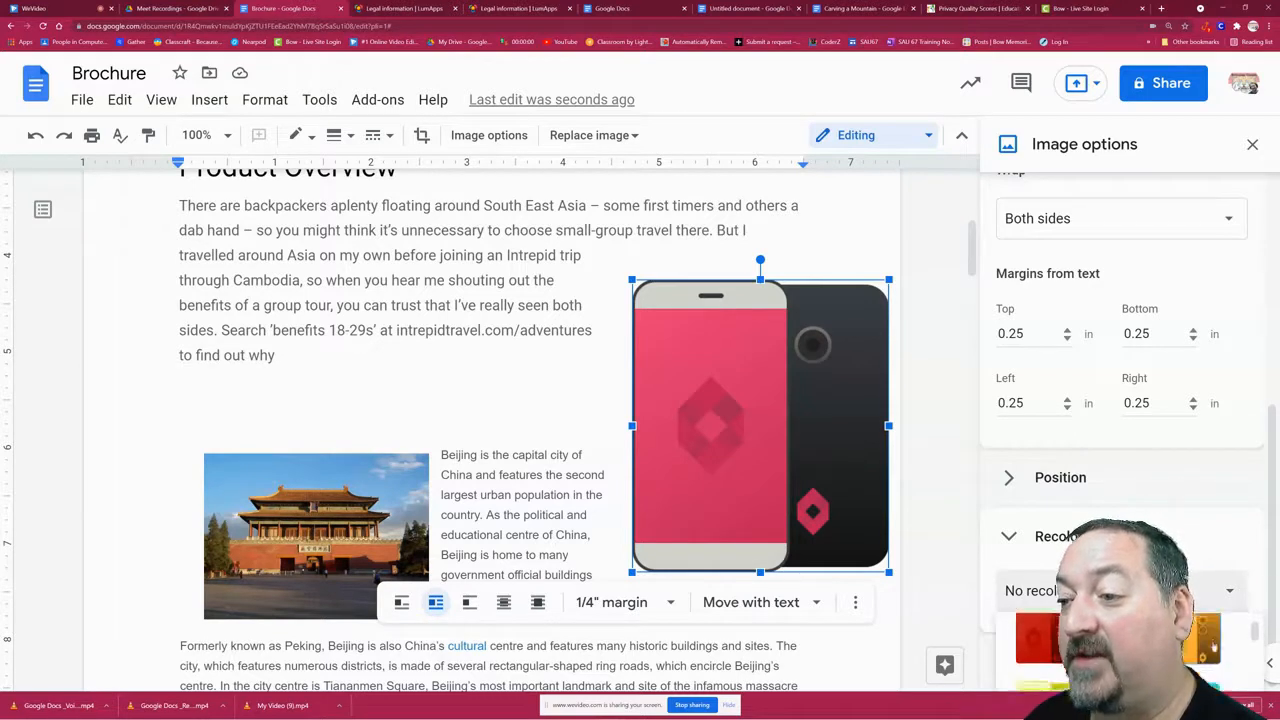
{"action": "left_click", "coordinate": [1251, 144]}
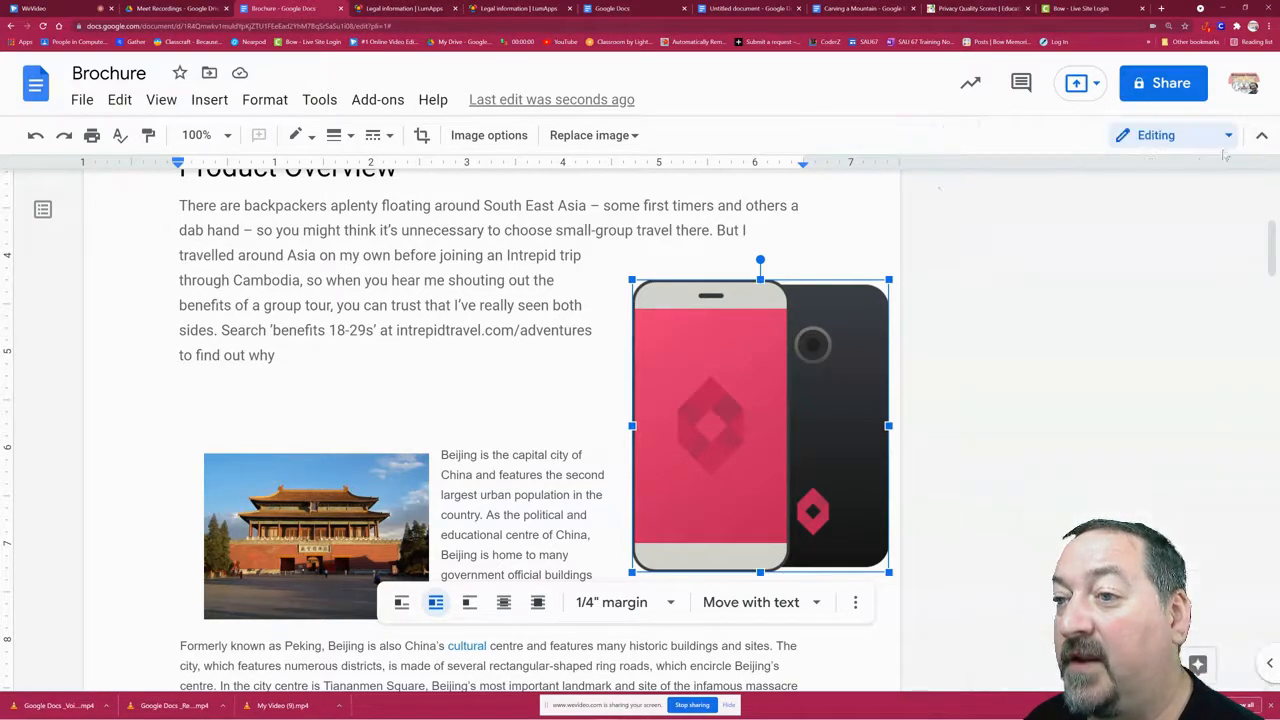
Step: Try recoloring the phone picture with the light purple preset, and undo it
{"action": "left_click", "coordinate": [495, 135]}
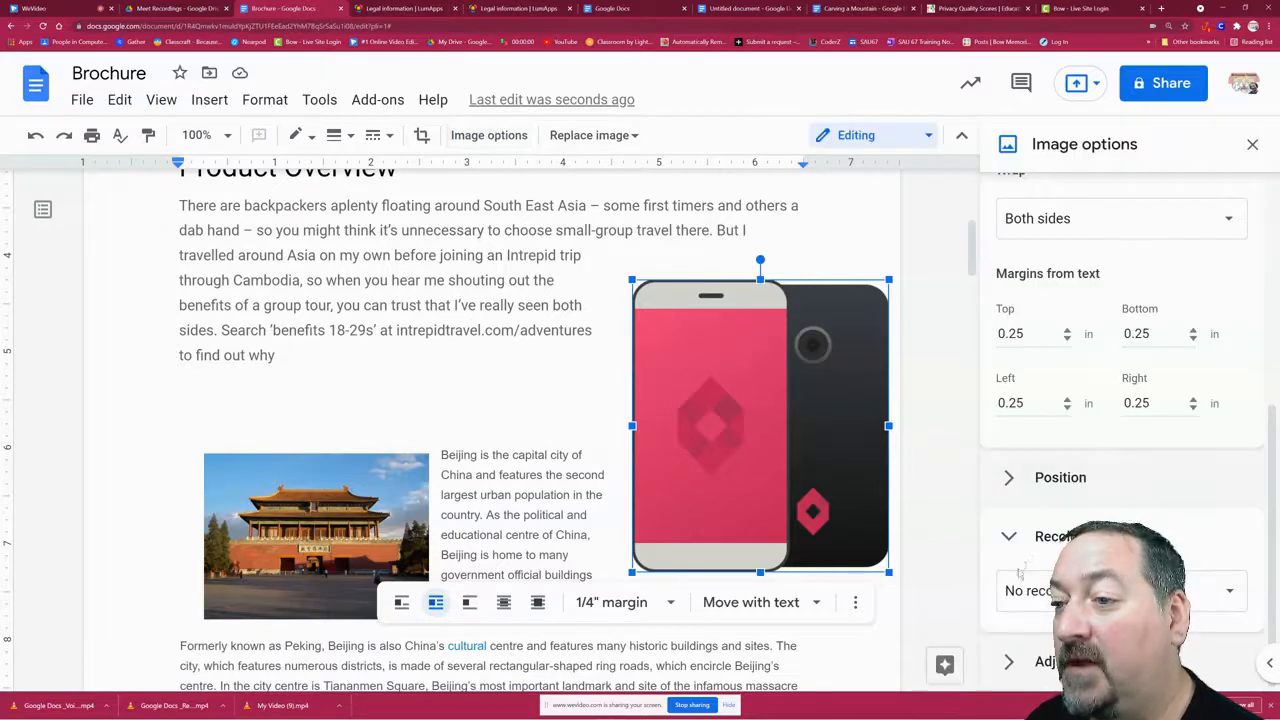
{"action": "left_click", "coordinate": [1117, 590]}
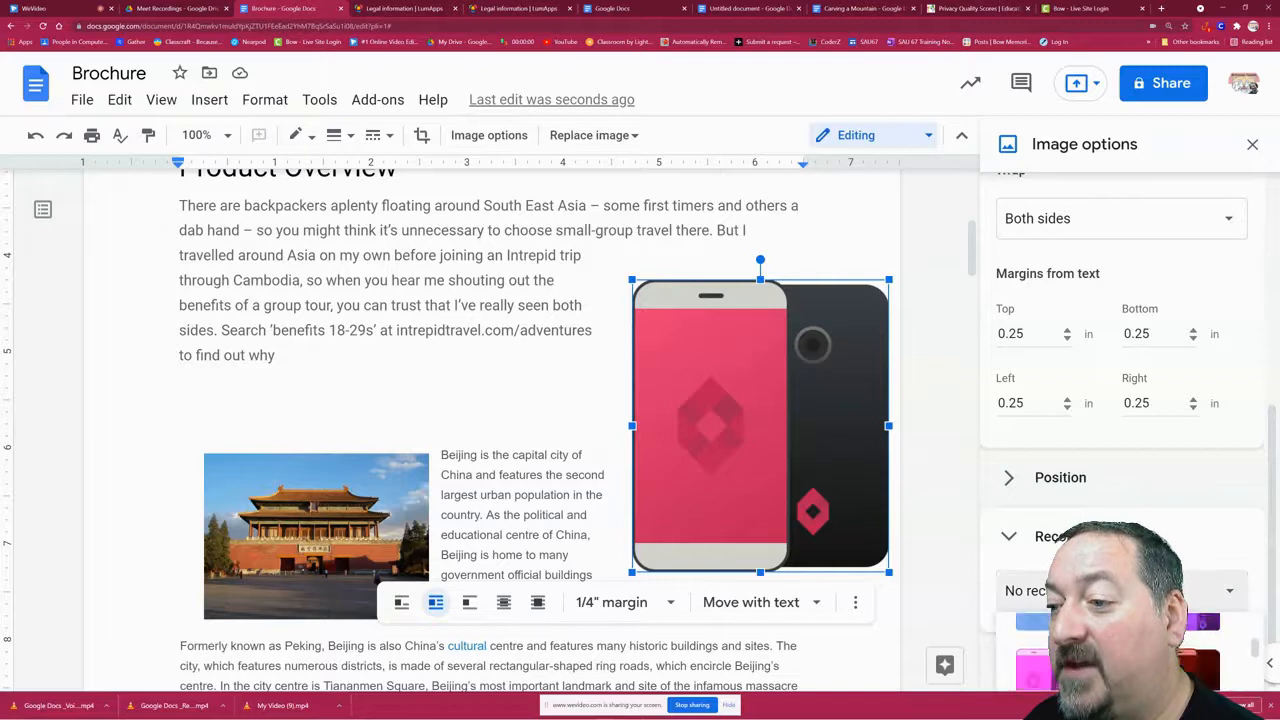
{"action": "scroll", "coordinate": [1117, 650], "scroll_direction": "down", "scroll_amount": 2}
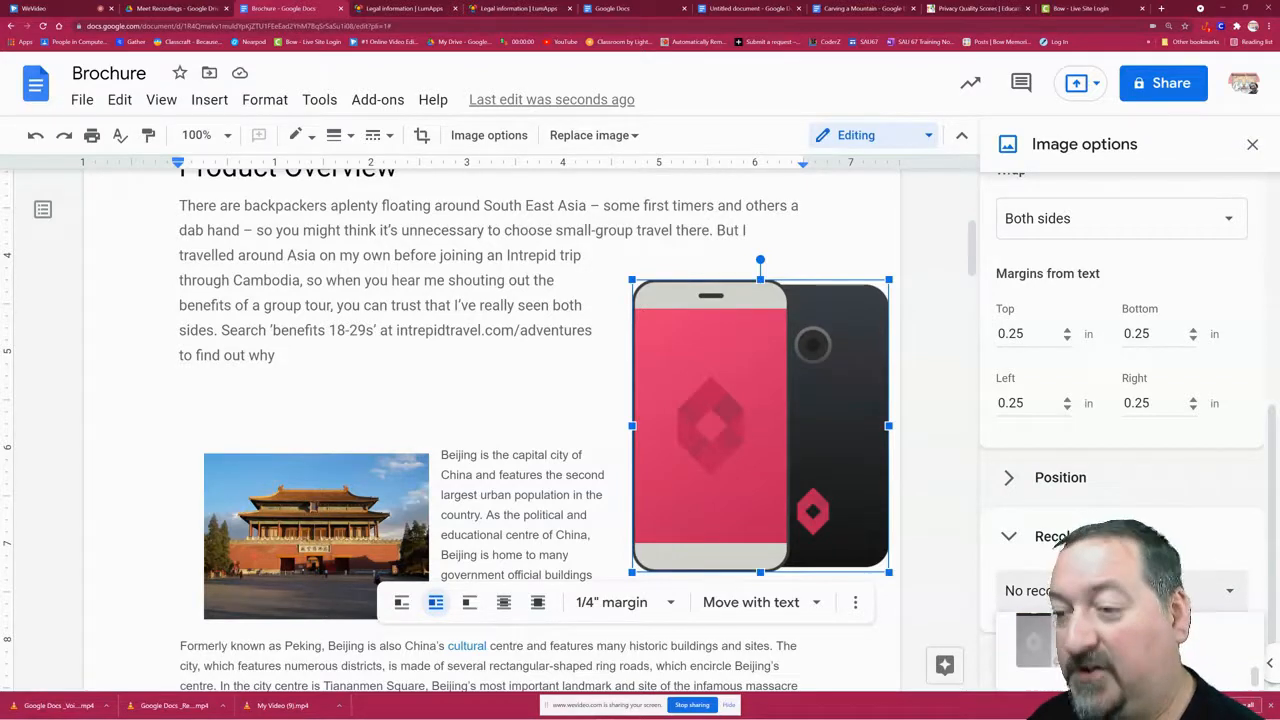
{"action": "key", "text": "ctrl+minus"}
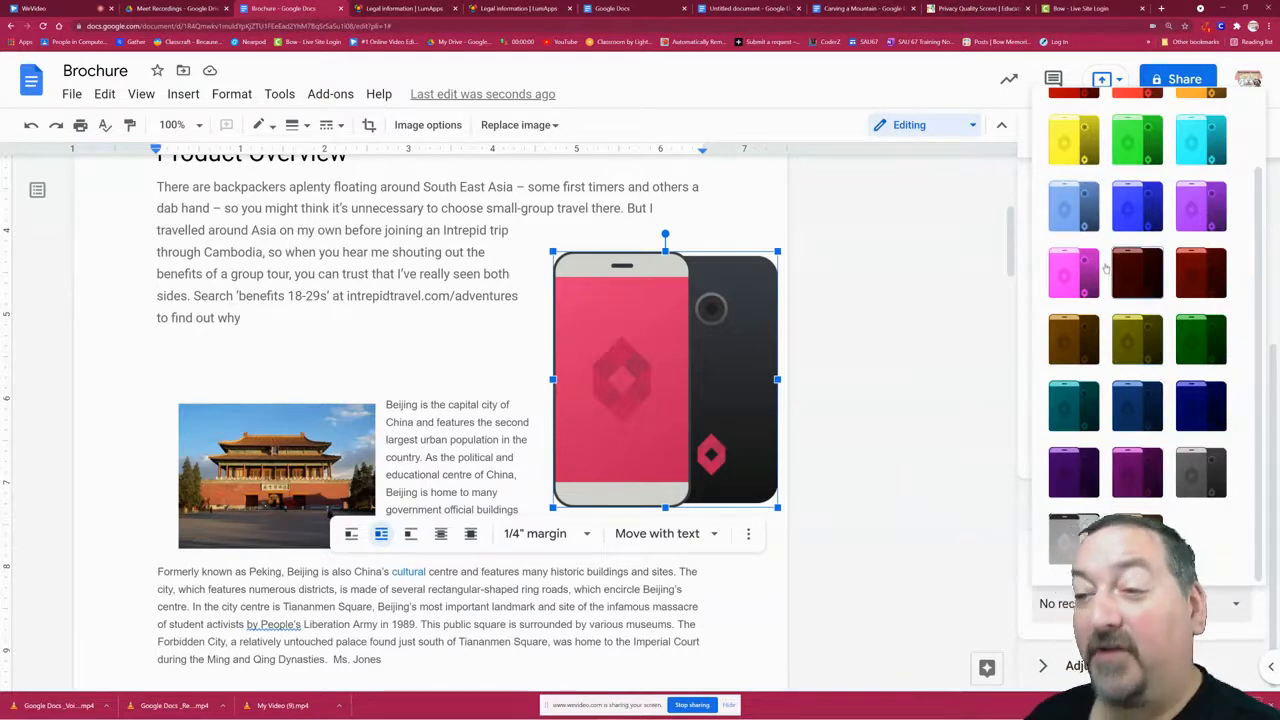
{"action": "scroll", "coordinate": [1118, 337], "scroll_direction": "up", "scroll_amount": 2}
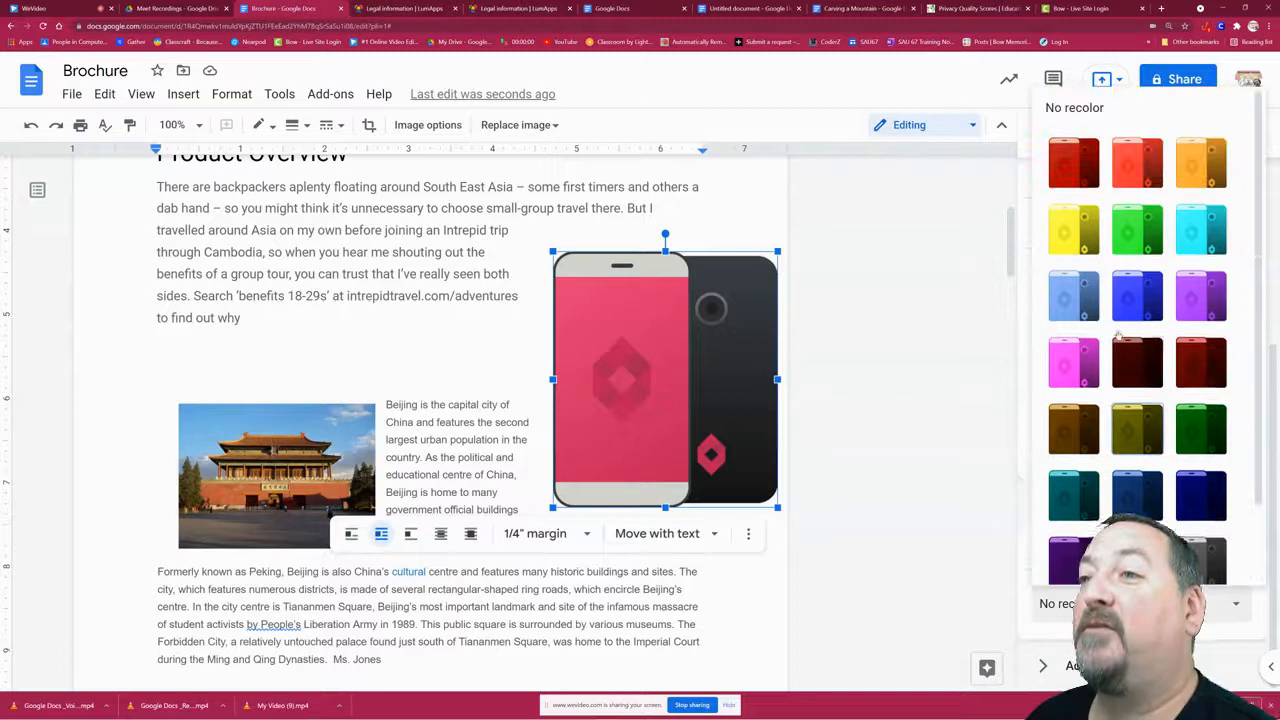
{"action": "left_click", "coordinate": [1199, 297]}
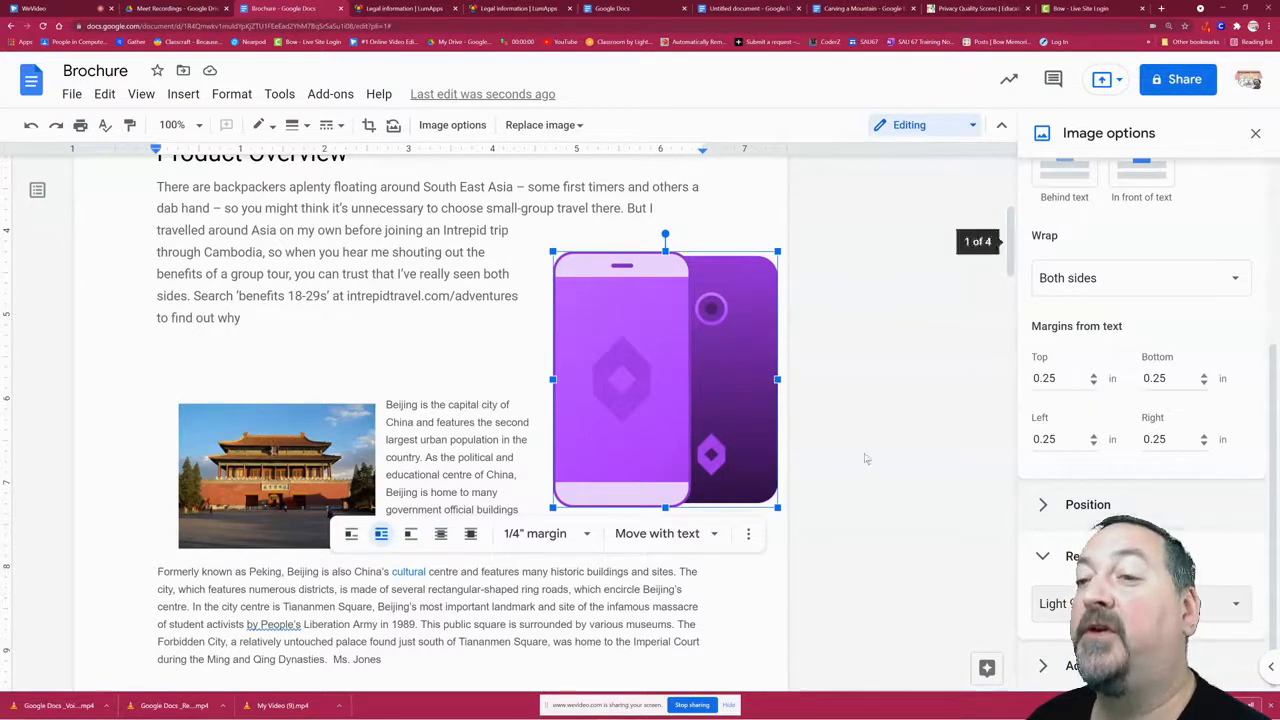
{"action": "key", "text": "ctrl+z"}
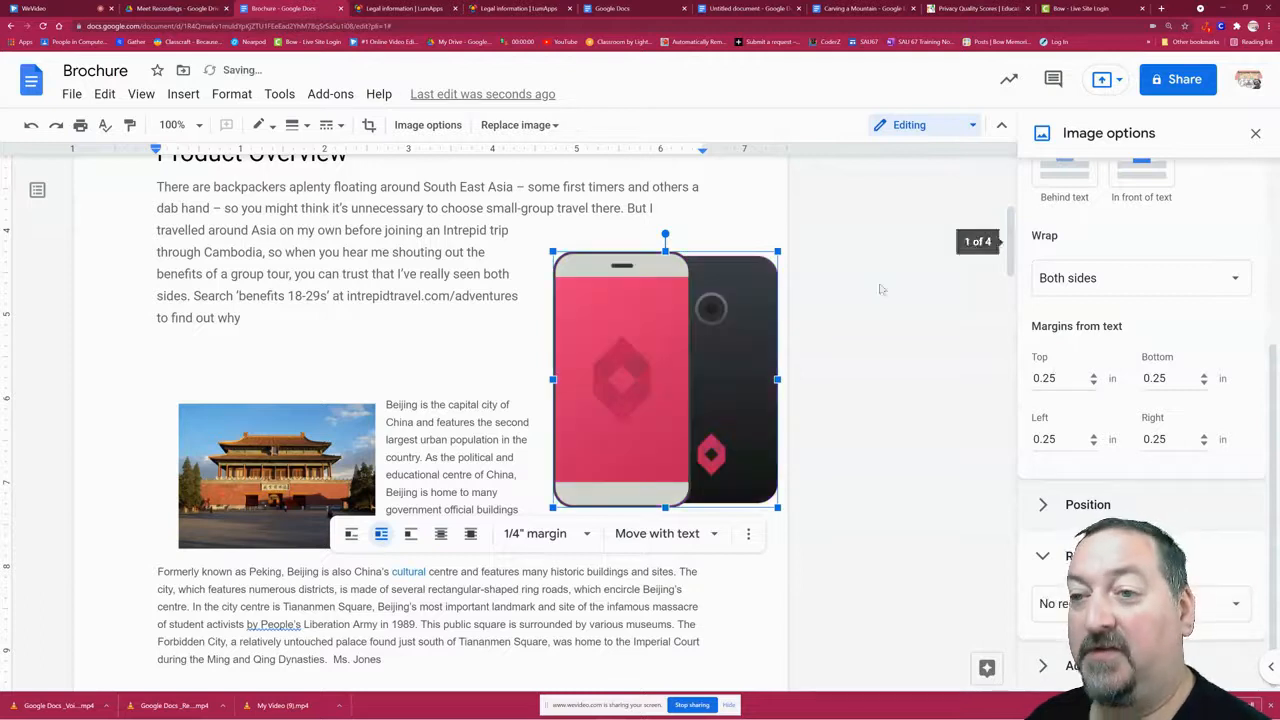
Step: Recolor the phone picture with the dark purple preset, close the image options, and deselect the picture
{"action": "left_click", "coordinate": [1150, 603]}
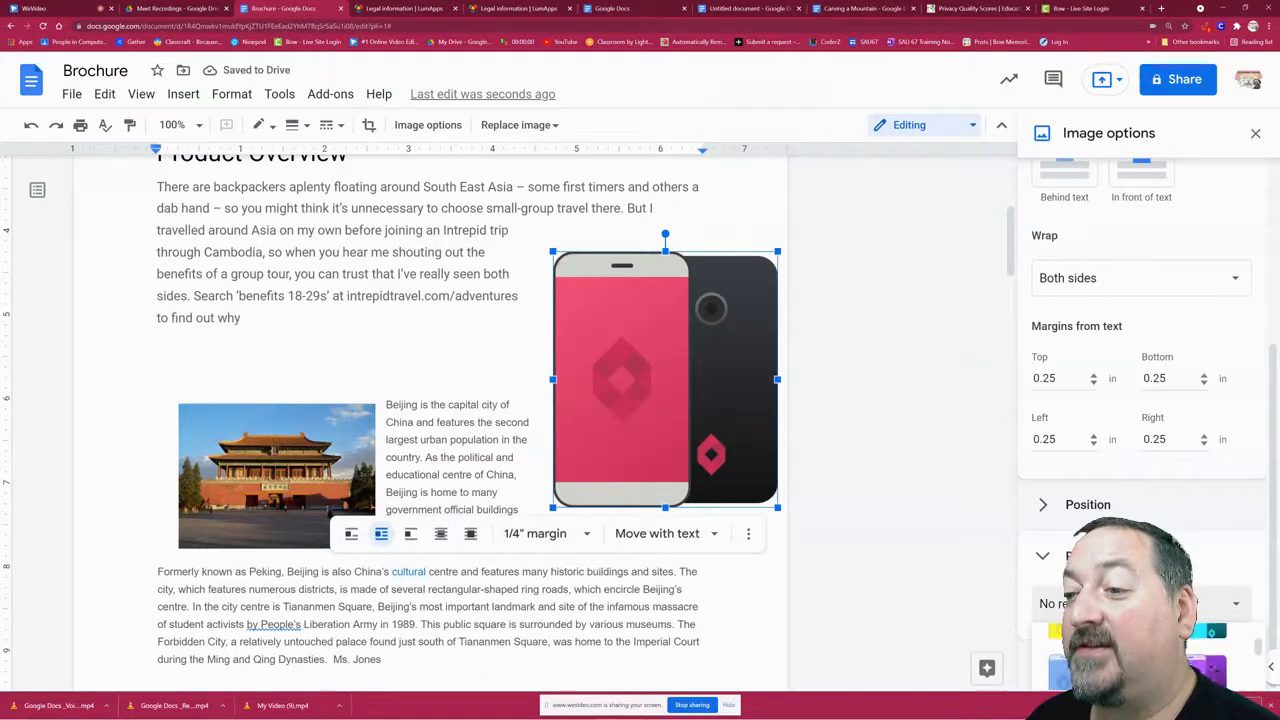
{"action": "scroll", "coordinate": [1140, 650], "scroll_direction": "down", "scroll_amount": 1}
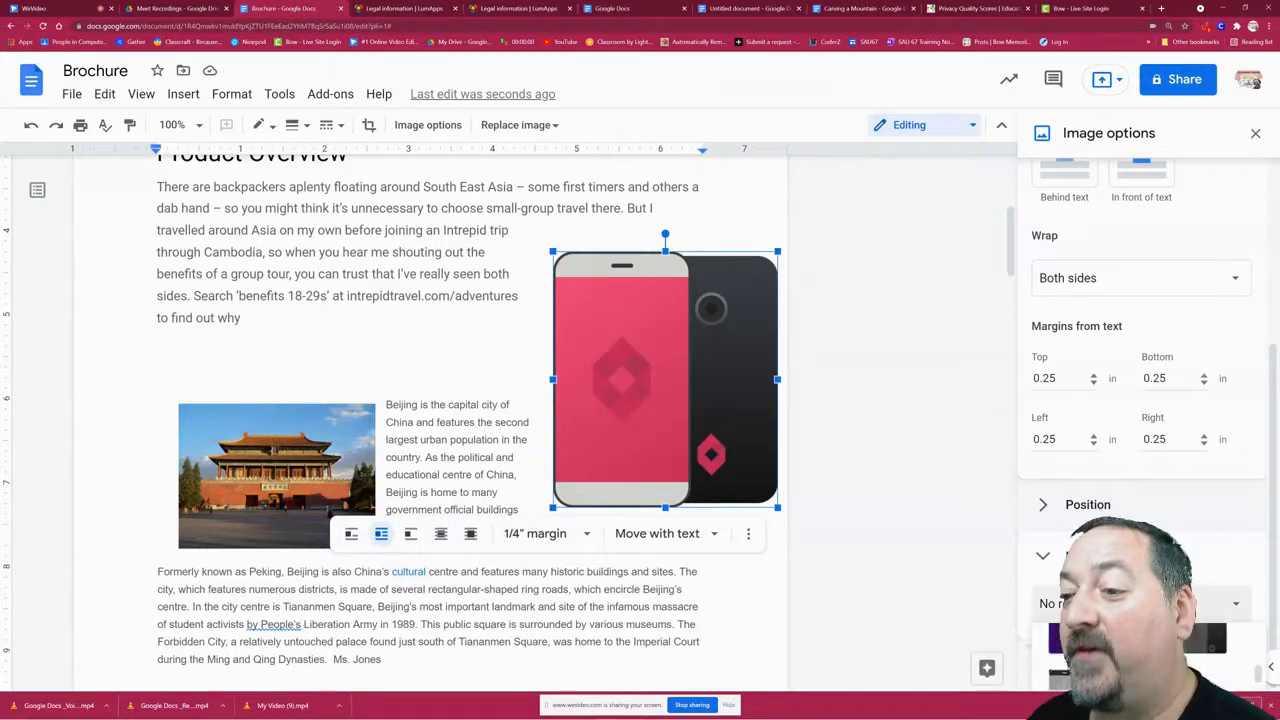
{"action": "left_click", "coordinate": [1137, 638]}
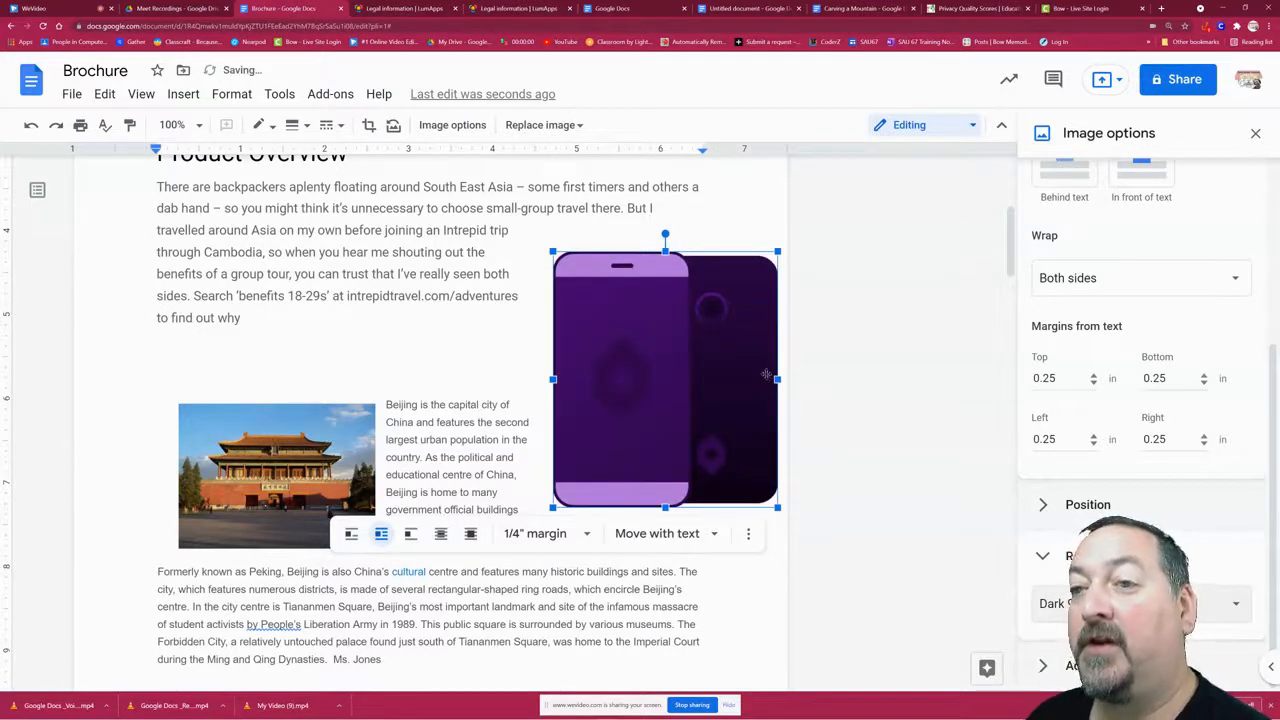
{"action": "left_click", "coordinate": [1255, 133]}
{"action": "left_click", "coordinate": [506, 350]}
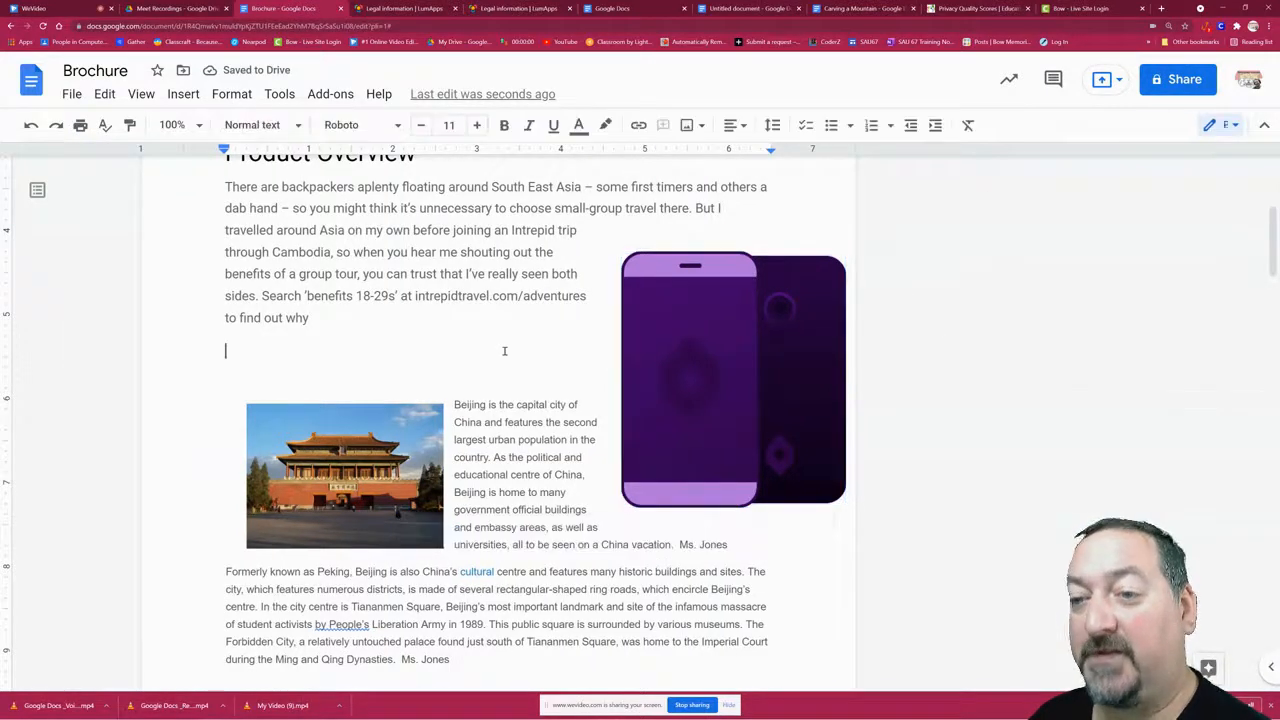